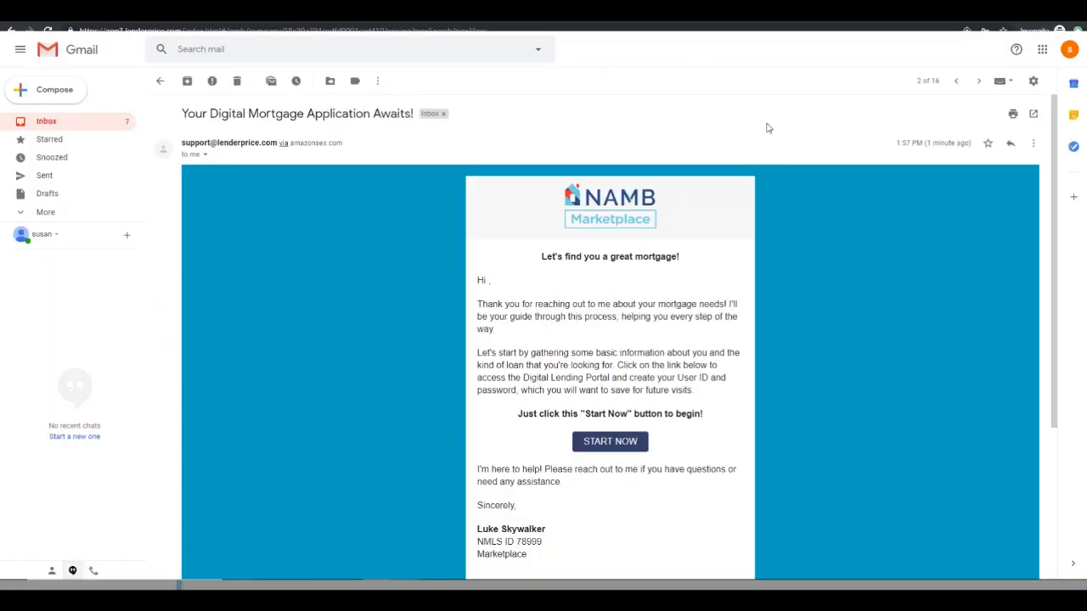
scroll(813, 152, "down", 3)
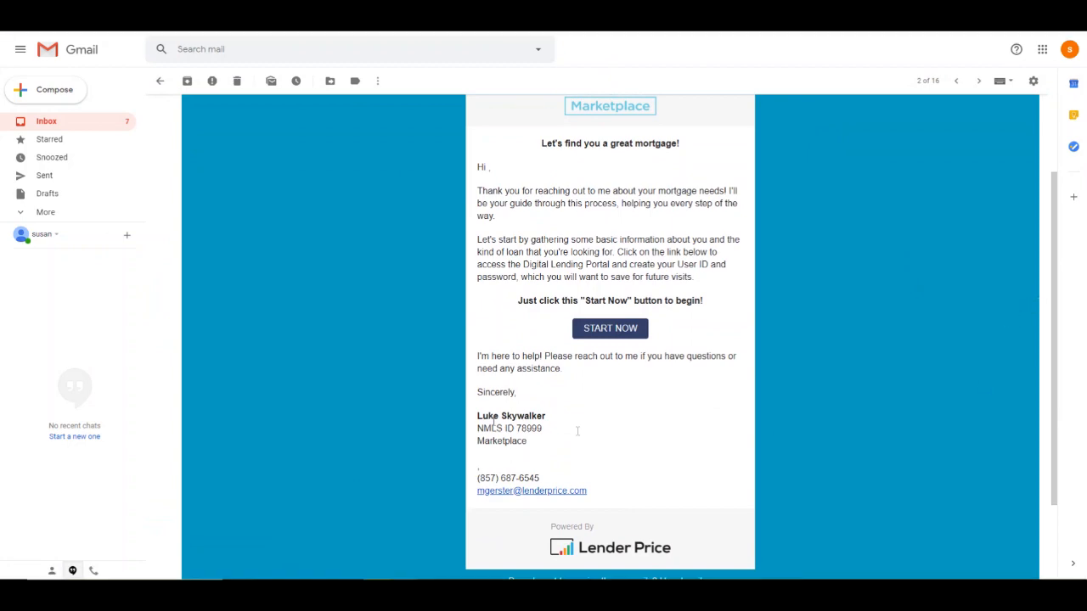
scroll(913, 436, "up", 3)
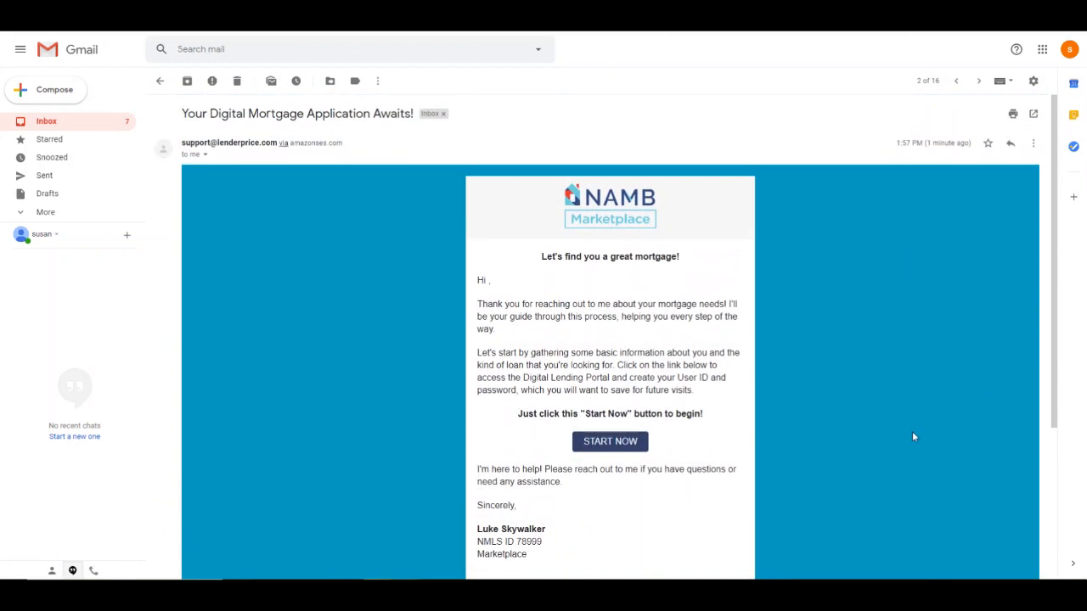
scroll(912, 436, "down", 2)
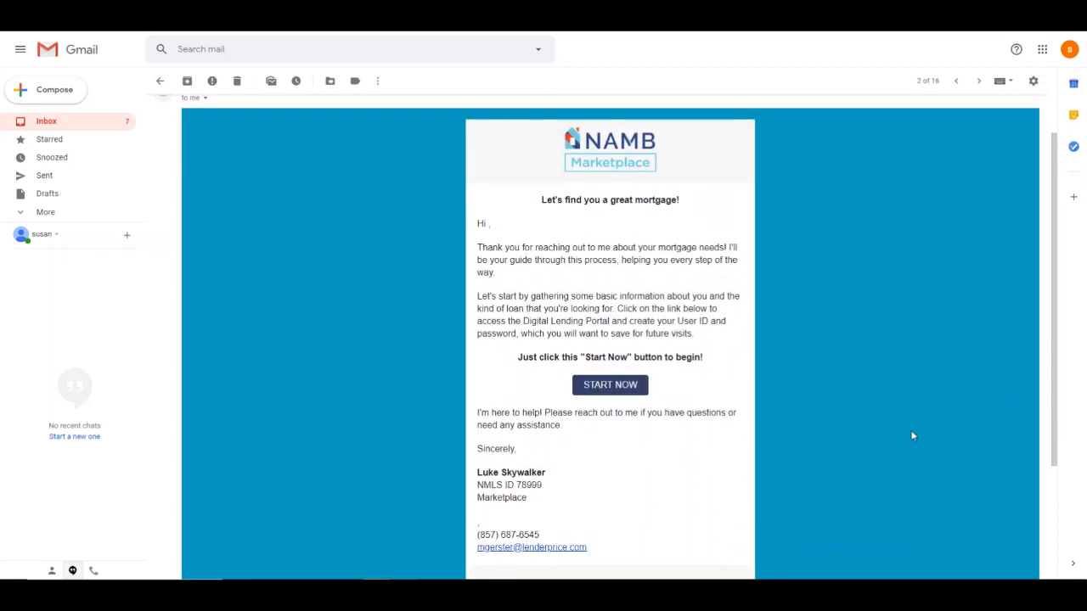
scroll(873, 409, "down", 2)
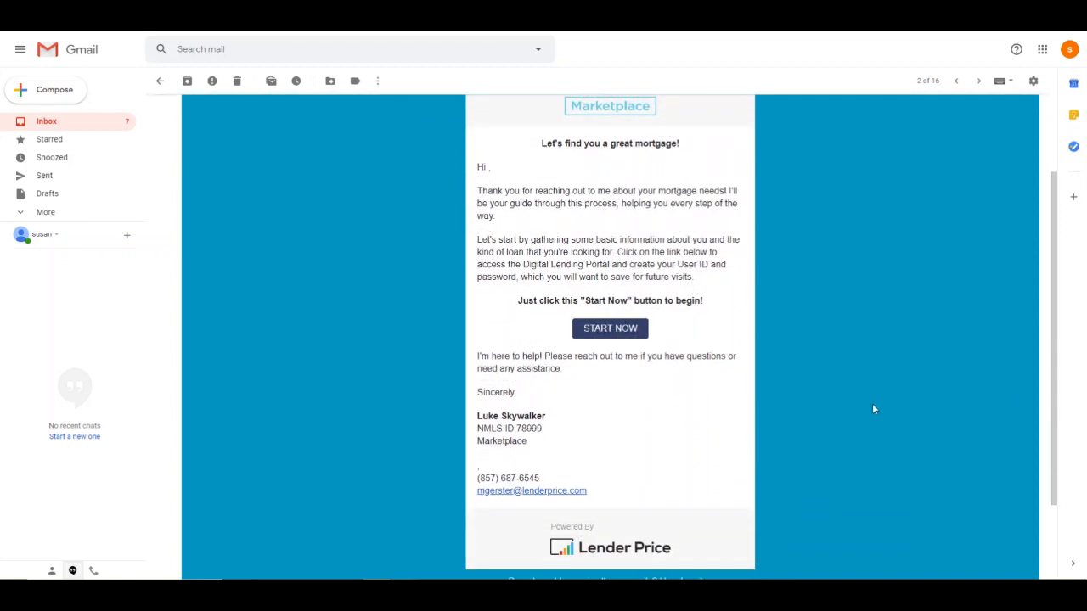
scroll(872, 408, "down", 2)
scroll(872, 404, "up", 5)
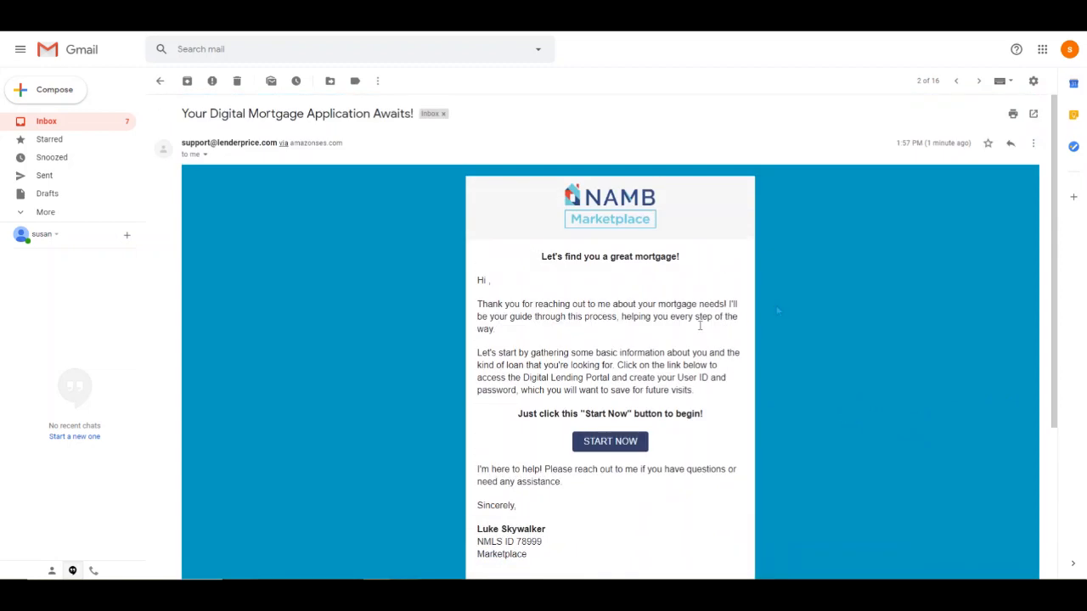
Start the mortgage application from the email and register a new account with a username and password
left_click(622, 447)
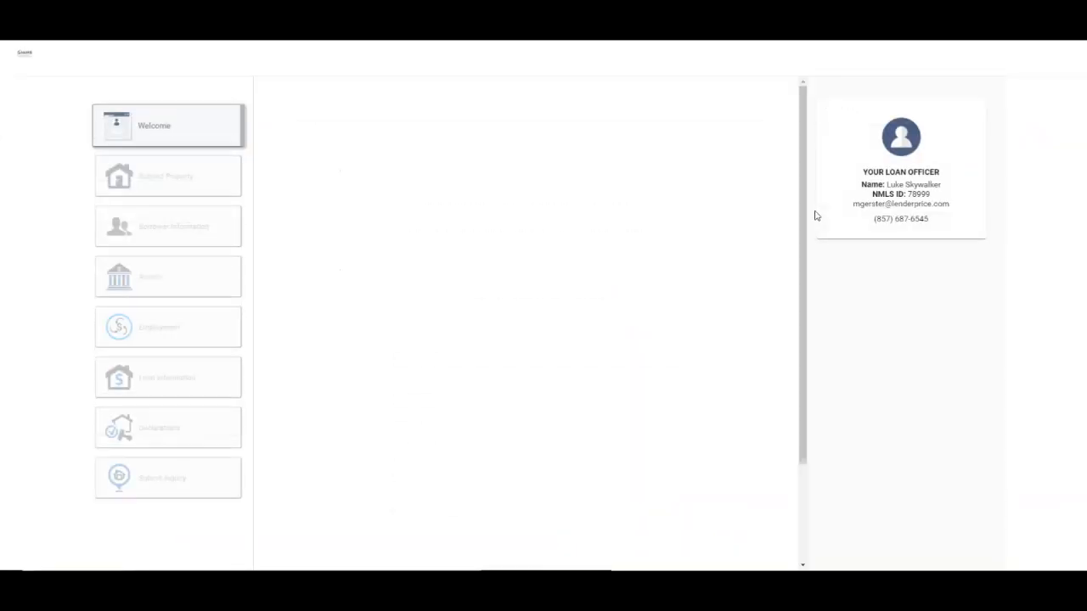
scroll(750, 212, "down", 3)
scroll(508, 149, "up", 1)
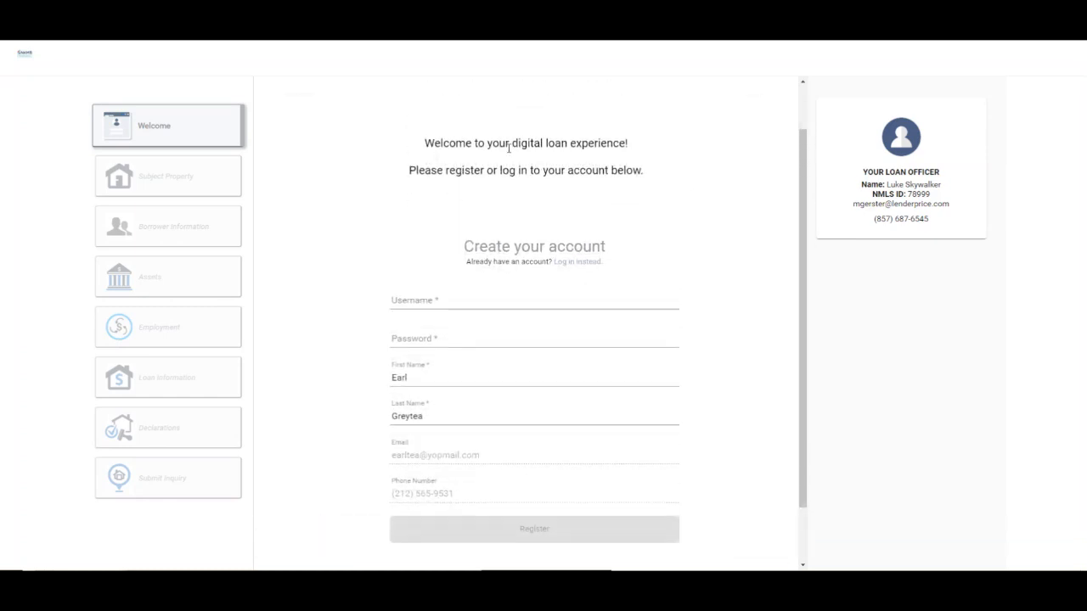
left_click(400, 301)
type("earlgrey")
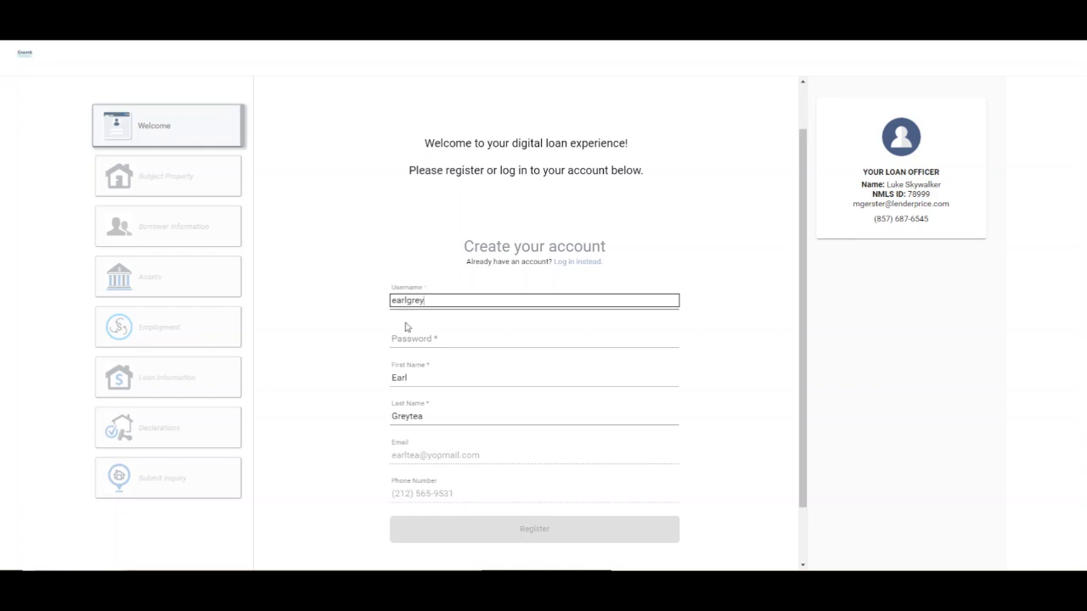
left_click(430, 334)
type("p••••••••")
left_click(322, 406)
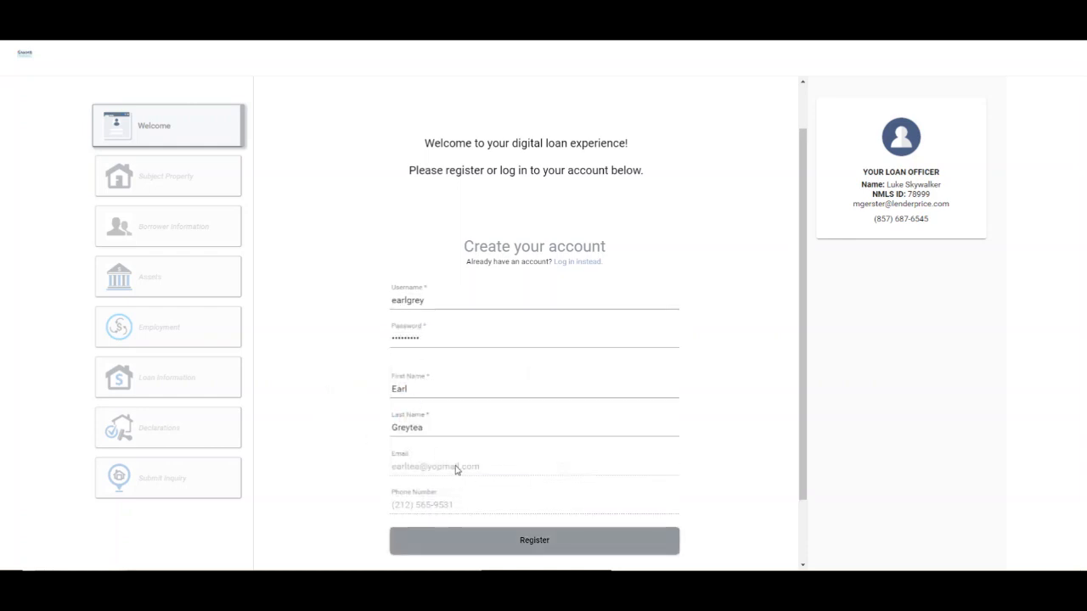
left_click(538, 545)
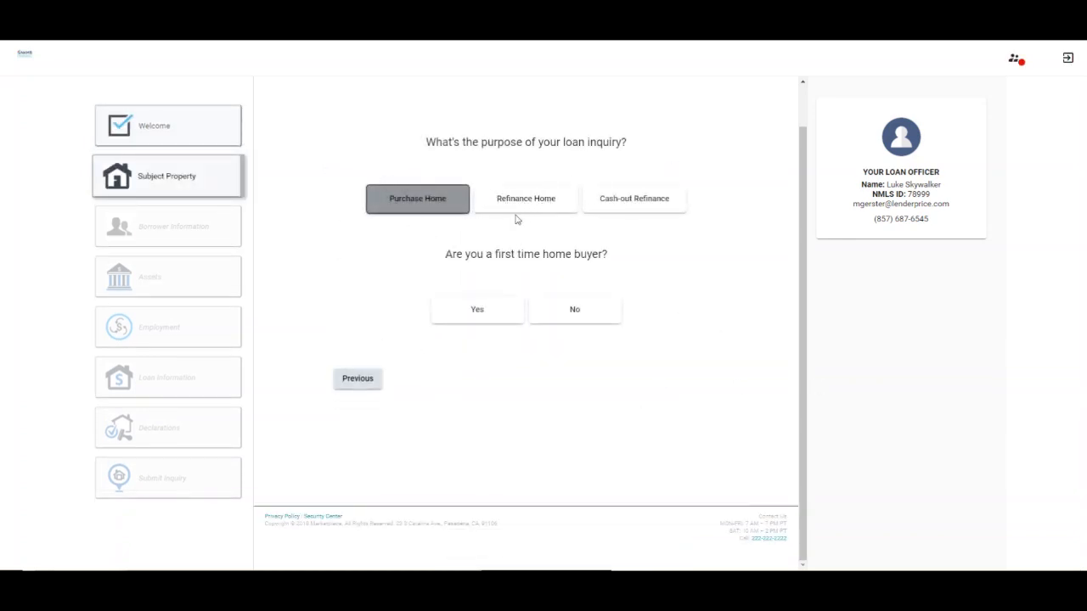
Set the loan purpose to Purchase Home, first-time buyer Yes, property use Primary Home
left_click(538, 211)
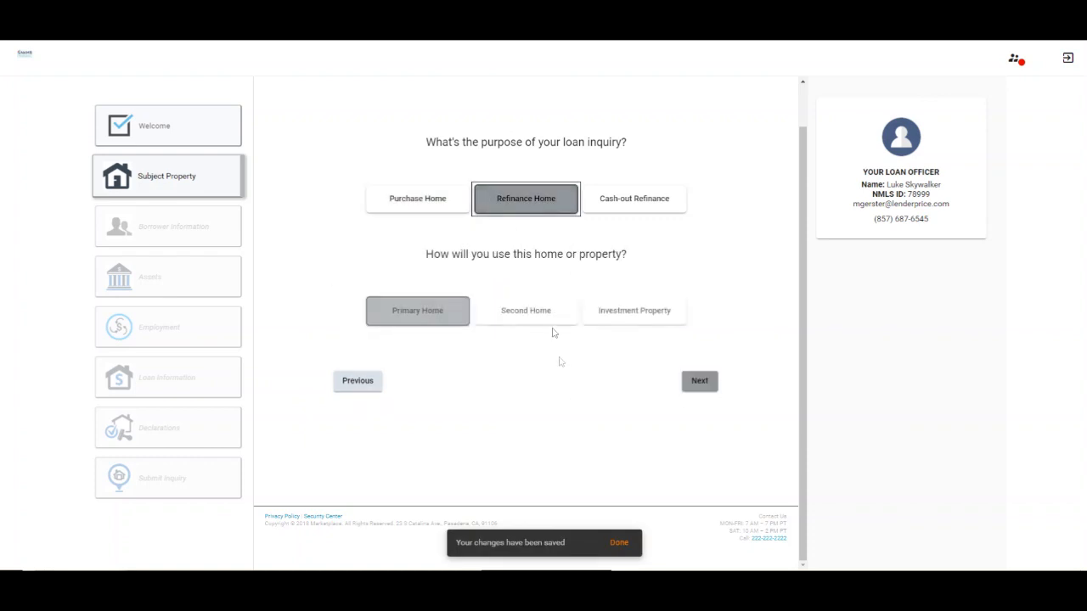
left_click(406, 200)
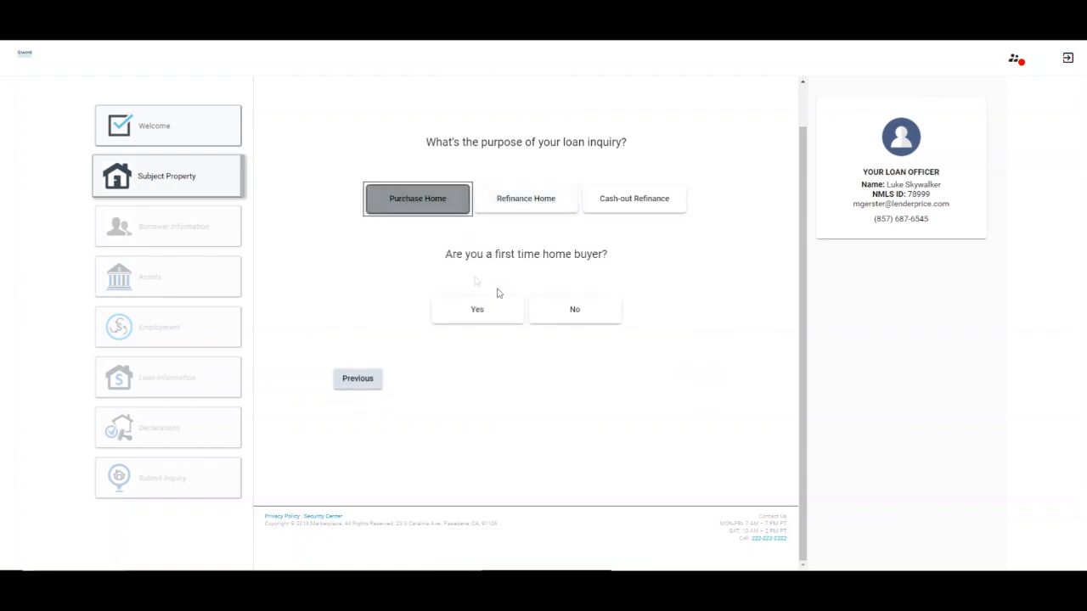
left_click(499, 317)
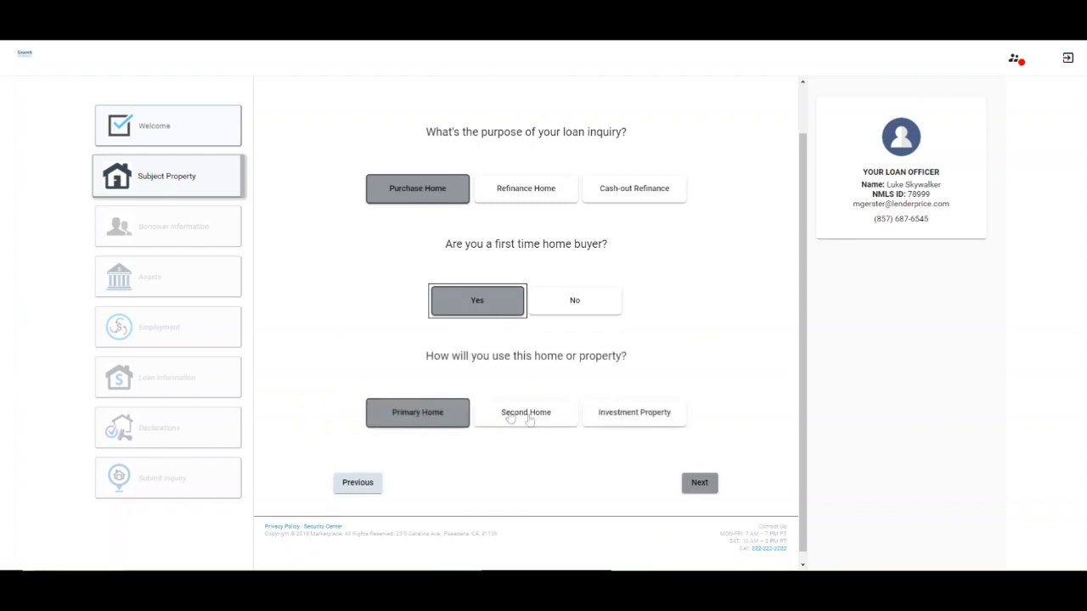
left_click(661, 414)
left_click(424, 418)
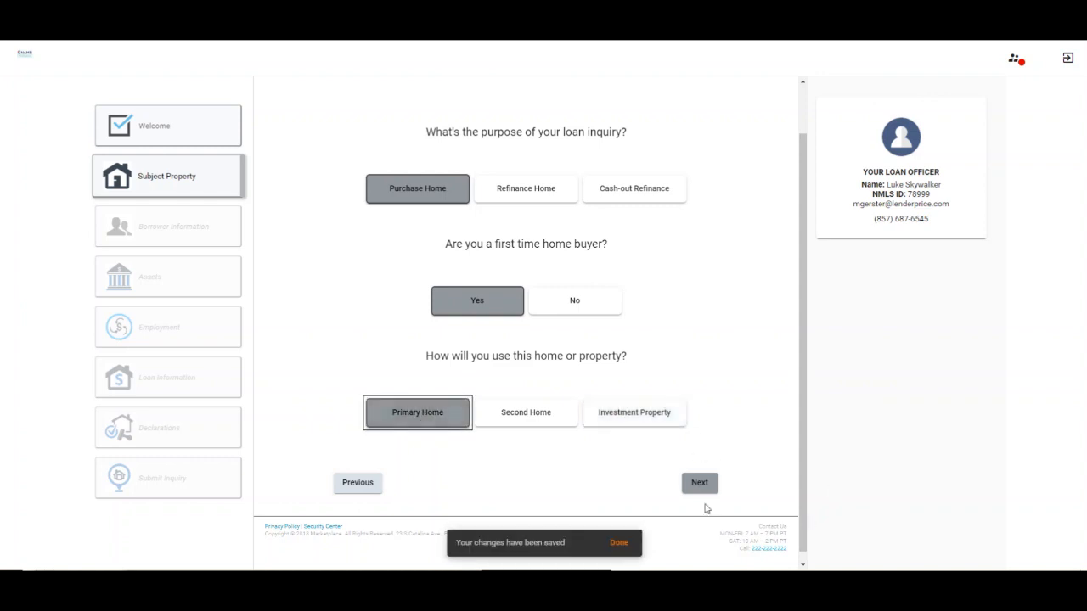
left_click(700, 483)
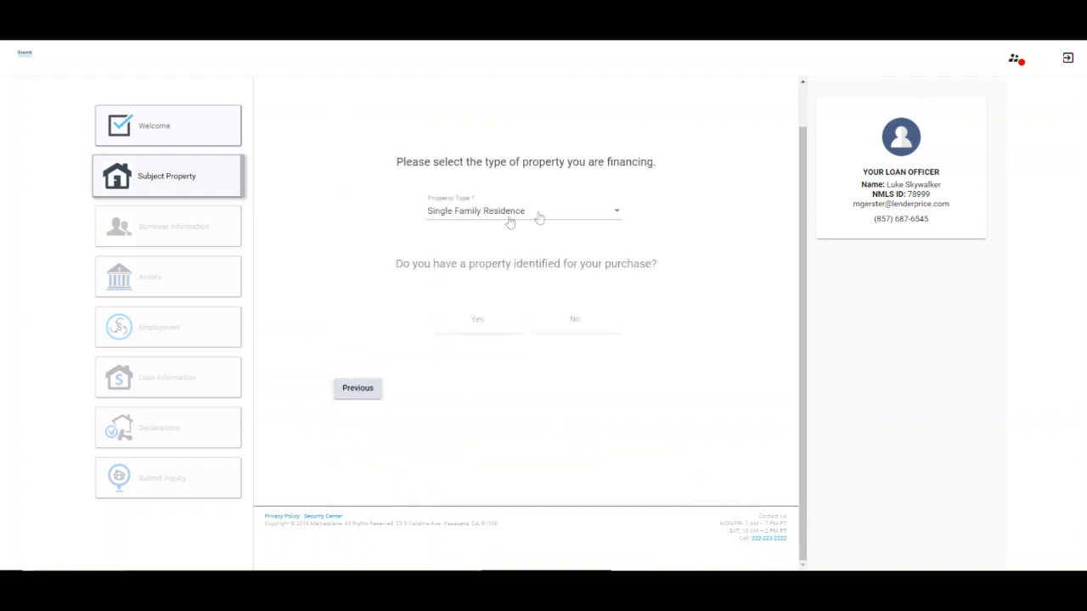
Keep Single Family Residence, confirm a property is identified, and fill its address from the search suggestion
left_click(593, 217)
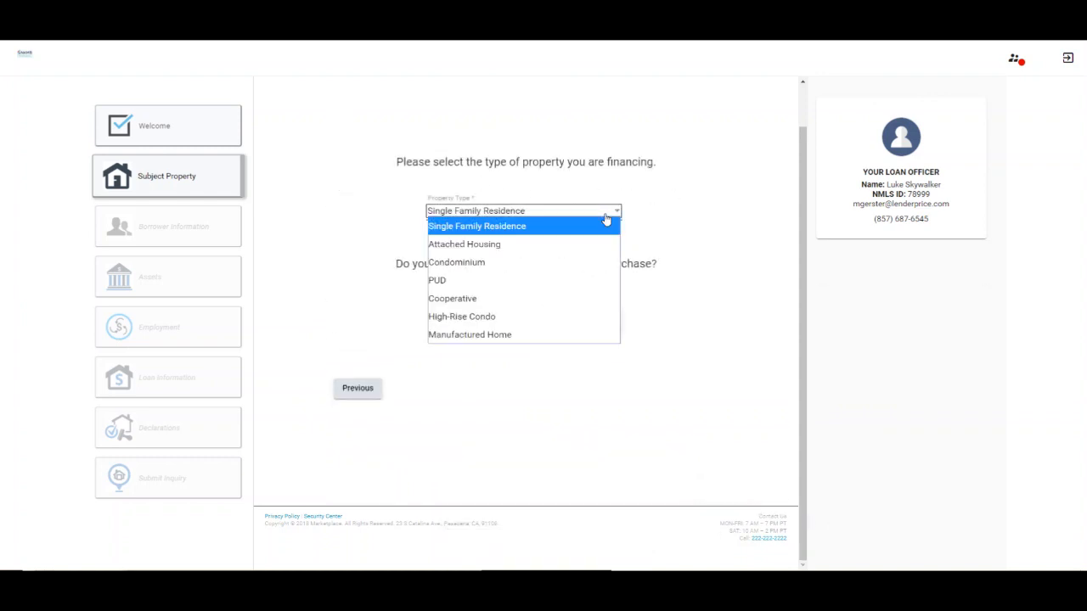
left_click(713, 191)
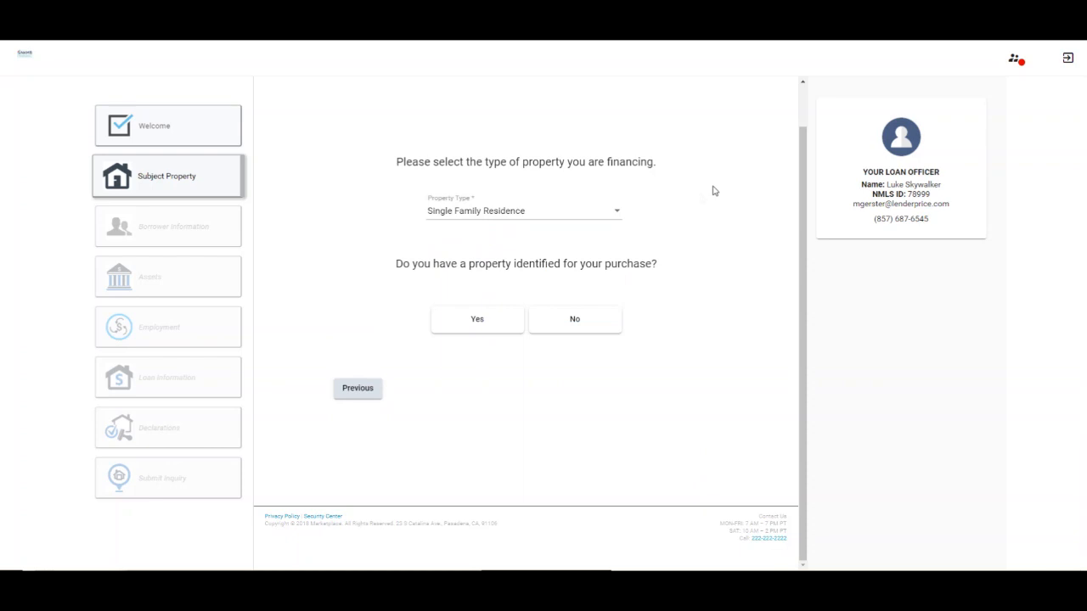
left_click(484, 328)
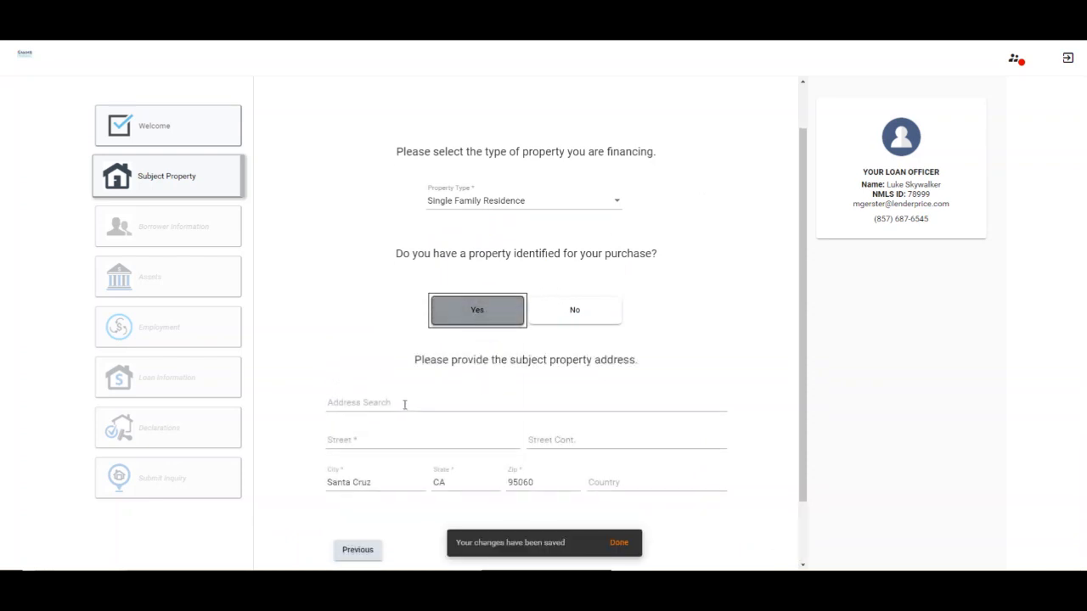
left_click(404, 409)
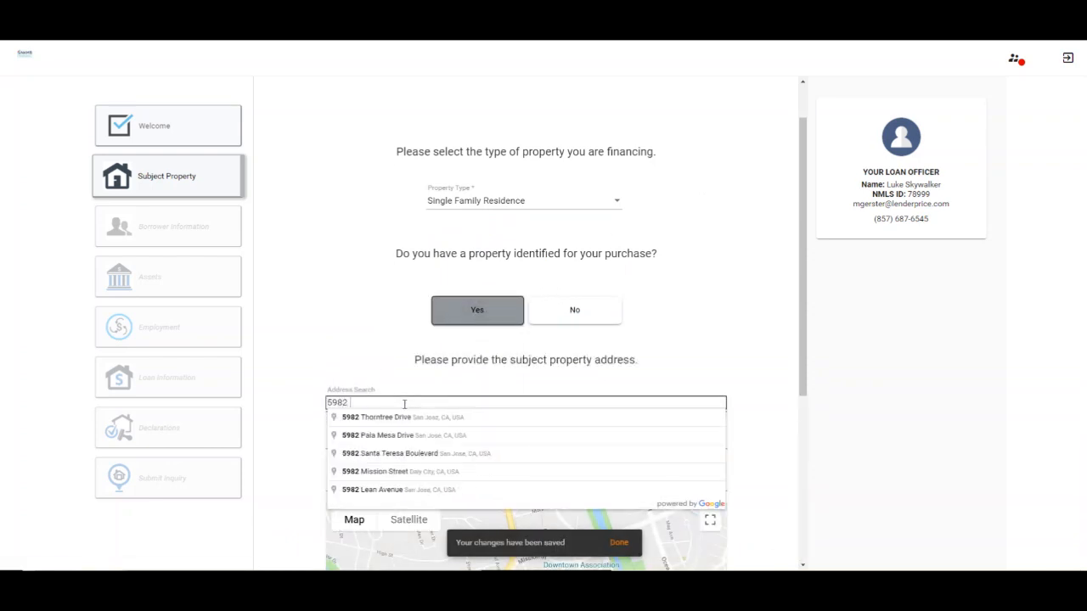
left_click(447, 418)
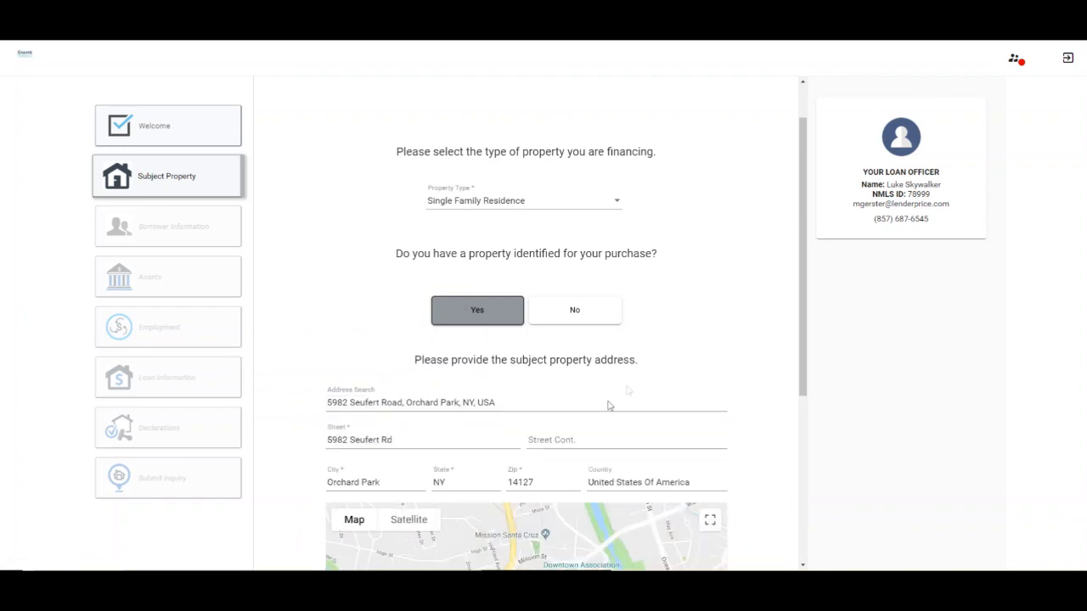
scroll(746, 363, "down", 2)
scroll(746, 362, "down", 2)
left_click(700, 472)
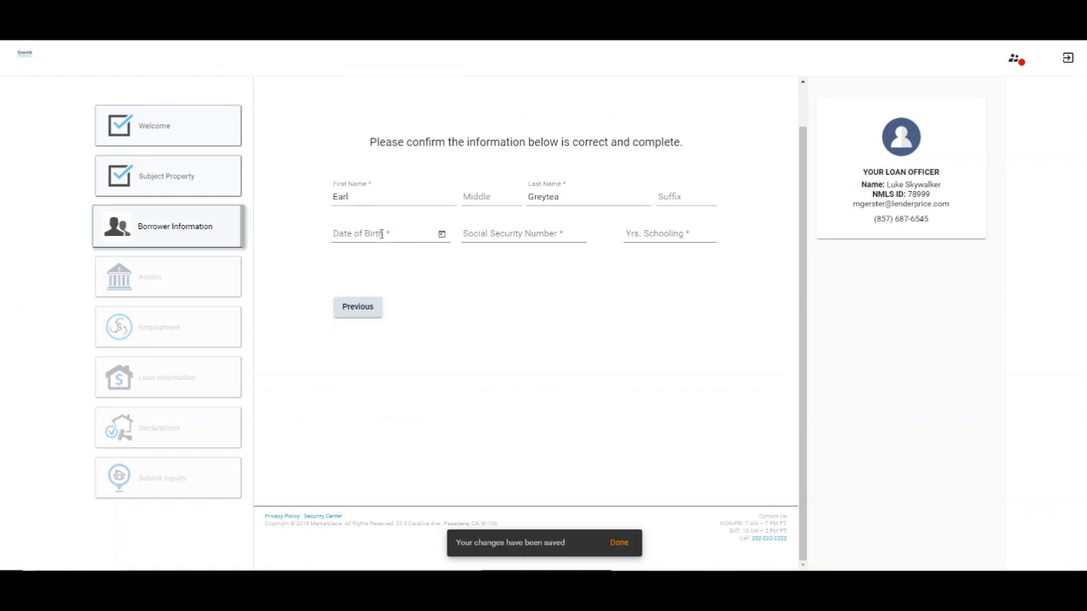
Enter the borrower's date of birth, Social Security Number, and 20 years of schooling
left_click(382, 233)
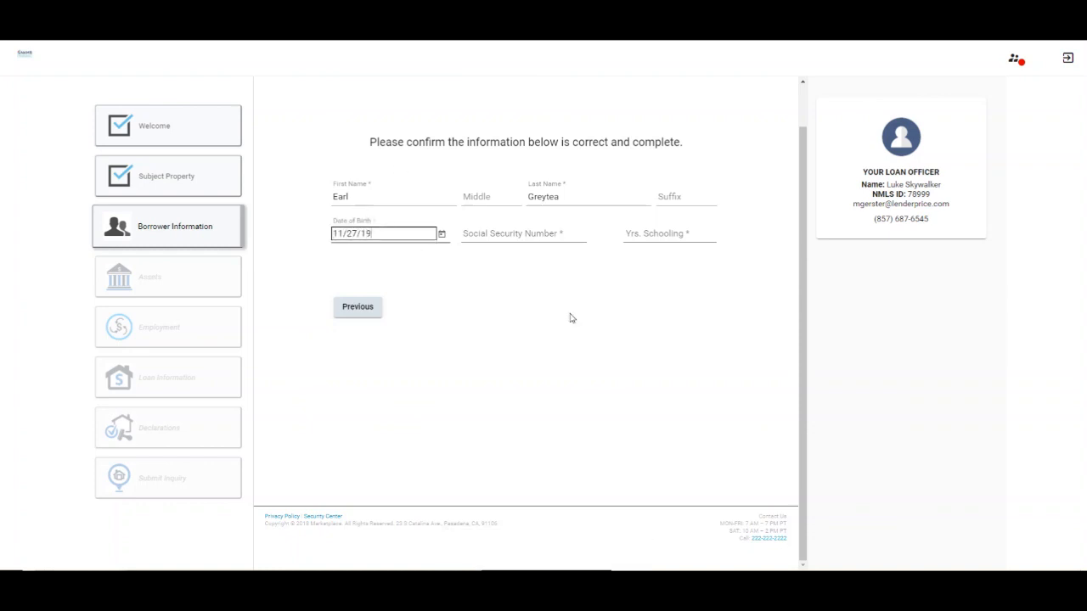
left_click(572, 233)
type("*")
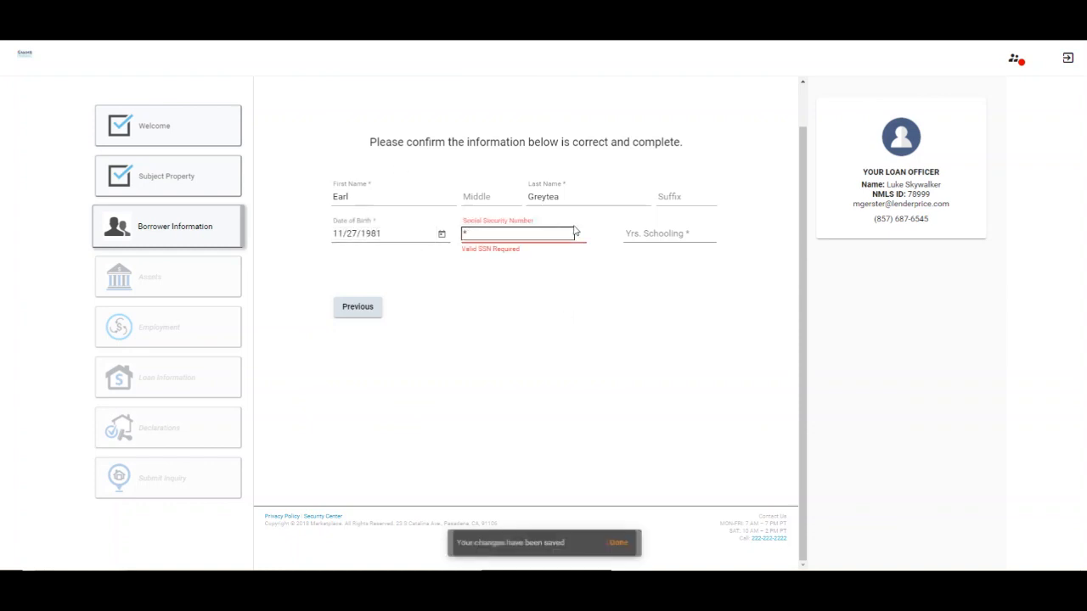
type("**-**-9991")
left_click(671, 234)
type("20")
Record one dependent aged 2 and make the mobile phone the preferred contact
left_click(445, 347)
type("1")
scroll(348, 340, "down", 2)
left_click(352, 253)
type("2")
left_click(399, 300)
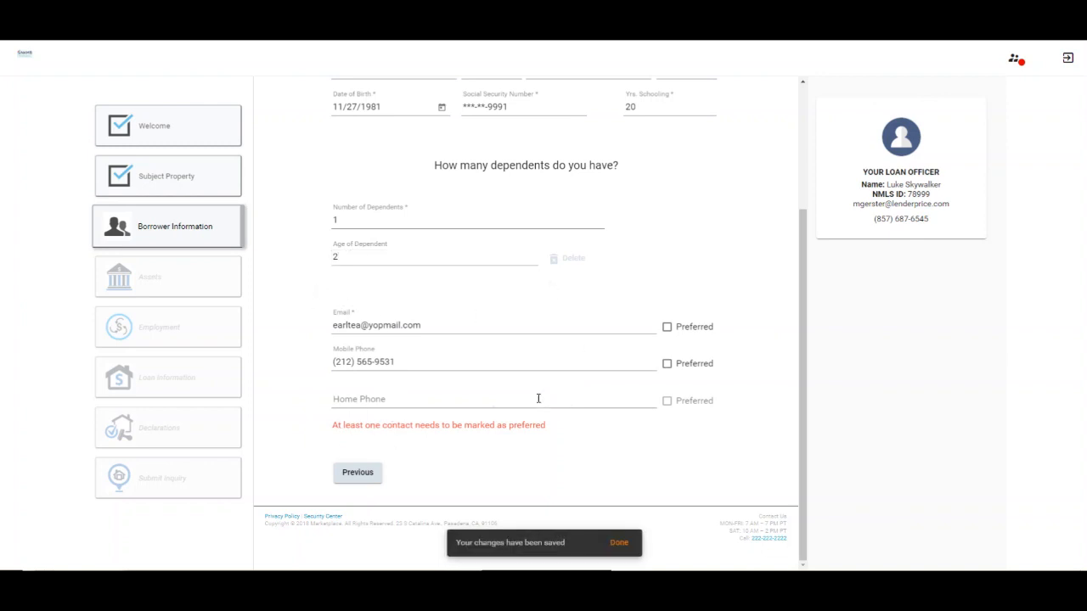
left_click(668, 365)
left_click(706, 476)
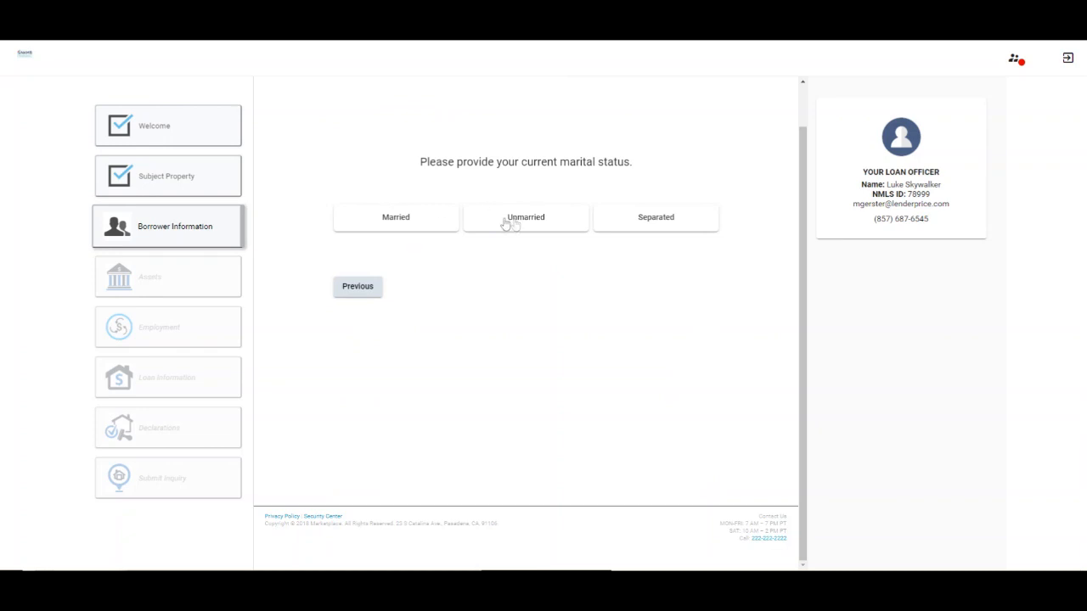
Mark the borrower Unmarried, answering No to both veteran questions
left_click(519, 220)
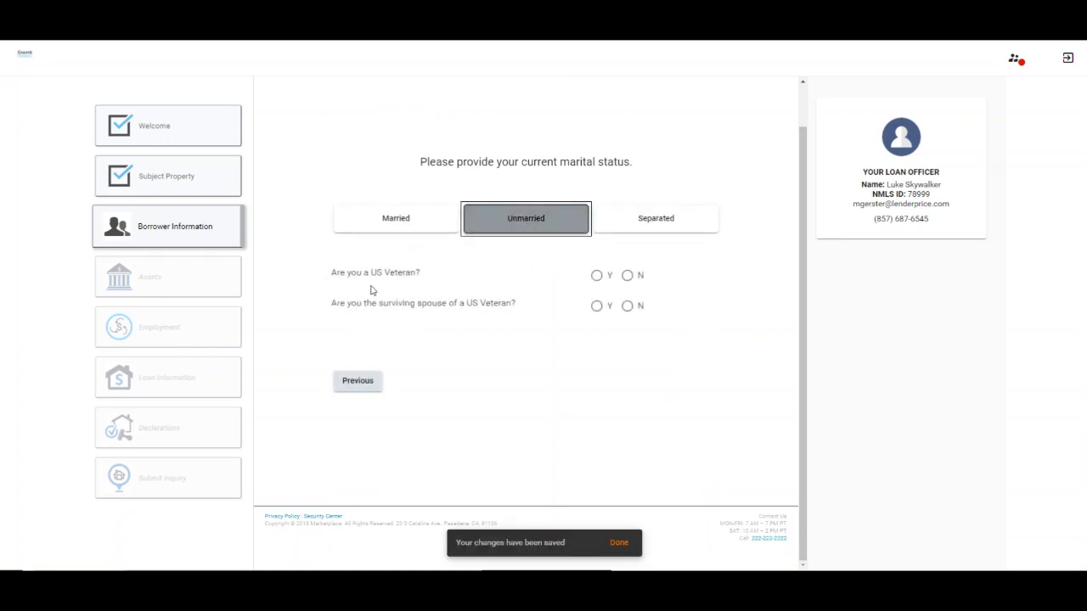
left_click(626, 277)
left_click(628, 307)
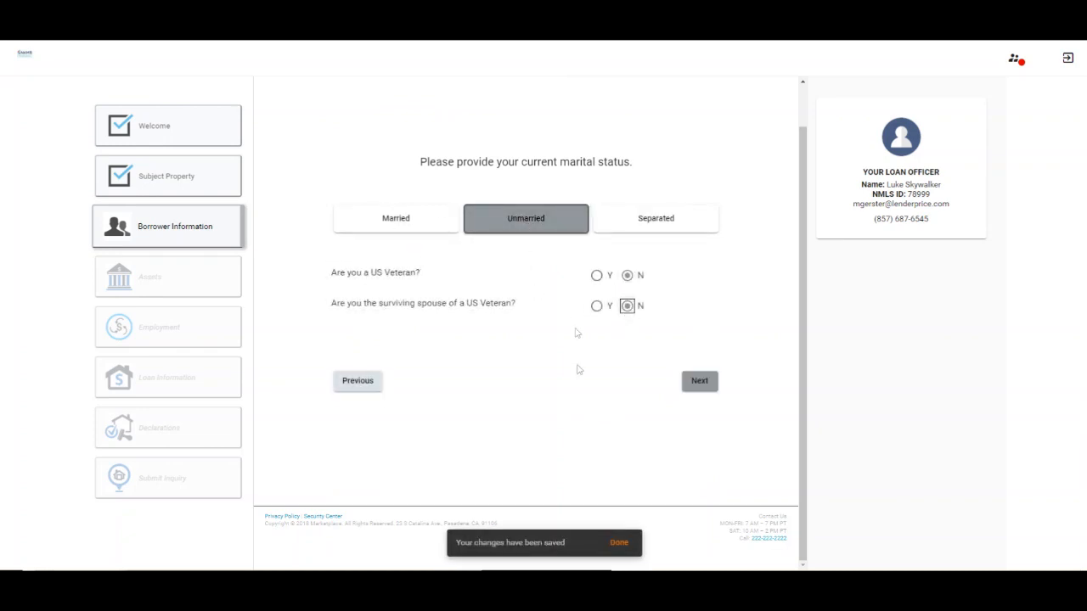
left_click(716, 383)
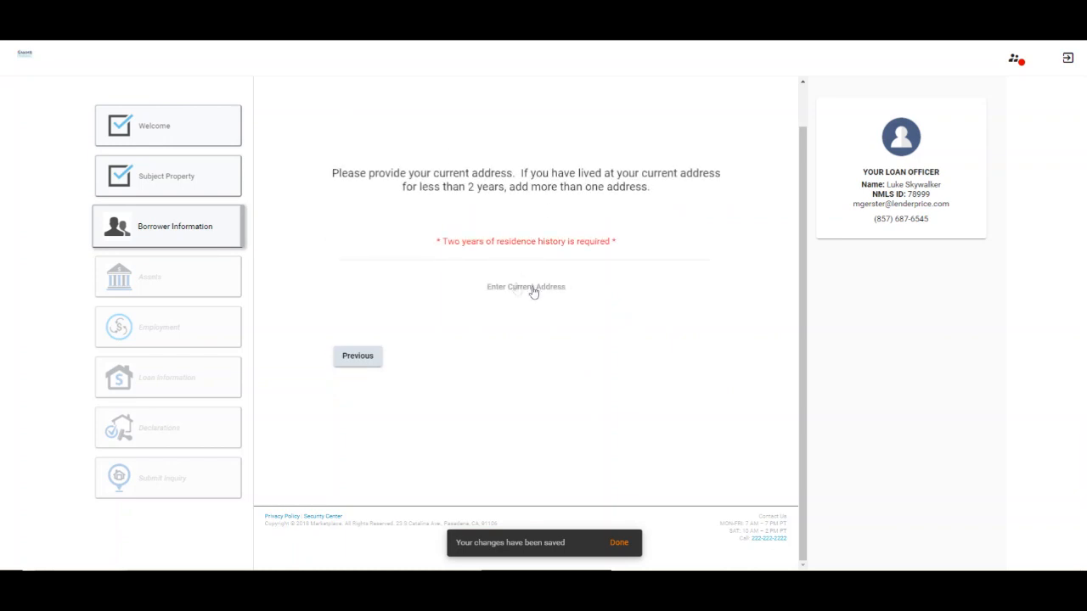
Save the current address from the search suggestion as rented for 3 years, also used for mailing
left_click(535, 289)
left_click(316, 145)
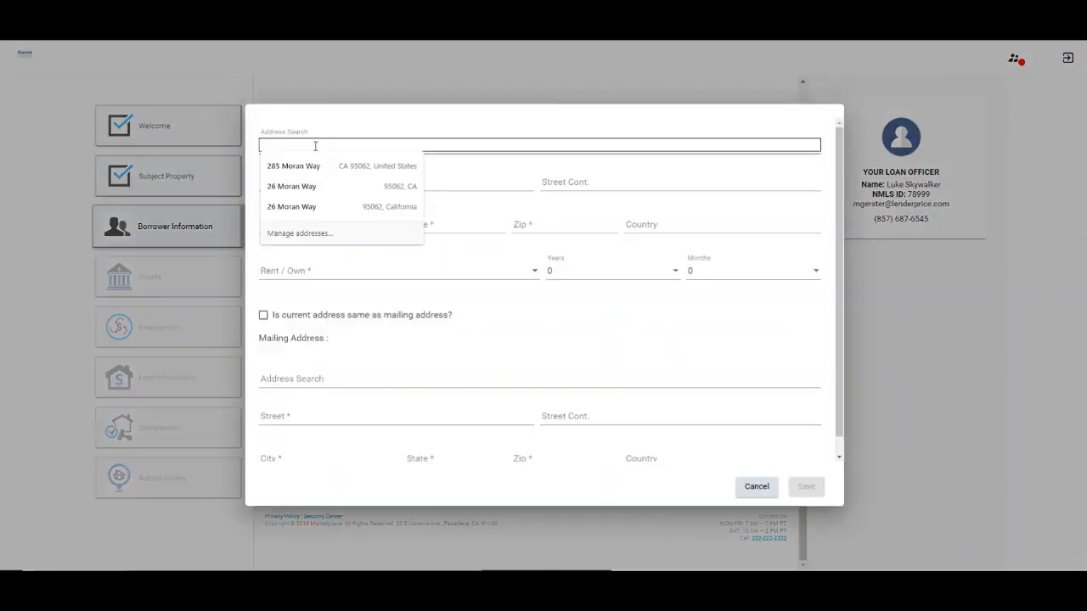
left_click(326, 156)
left_click(291, 270)
left_click(309, 271)
left_click(284, 322)
left_click(631, 271)
left_click(567, 338)
left_click(264, 315)
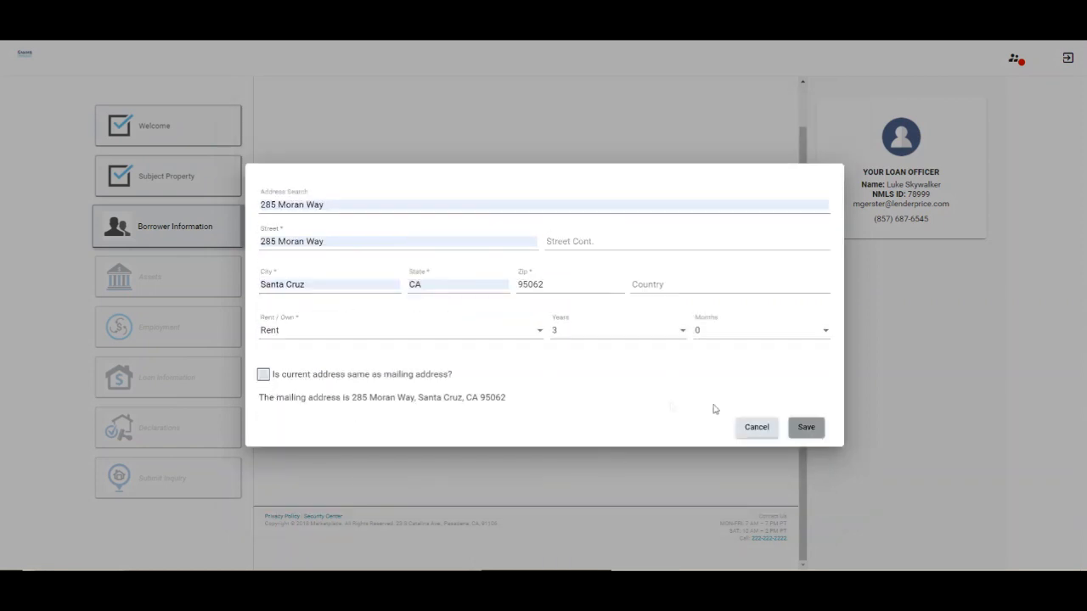
left_click(811, 427)
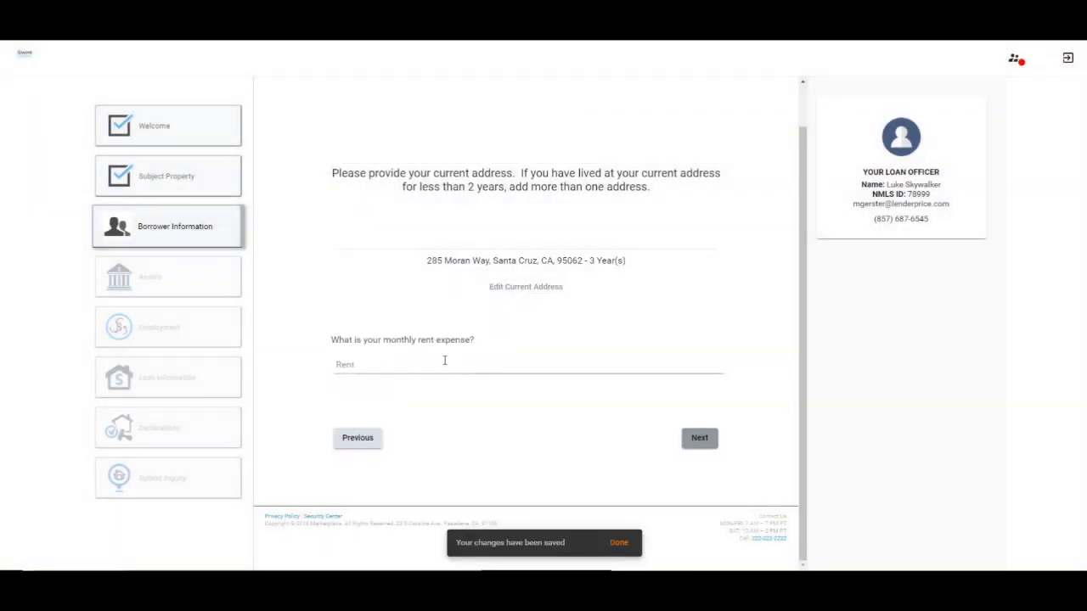
Enter the $2,000.00 monthly rent expense and continue
left_click(444, 361)
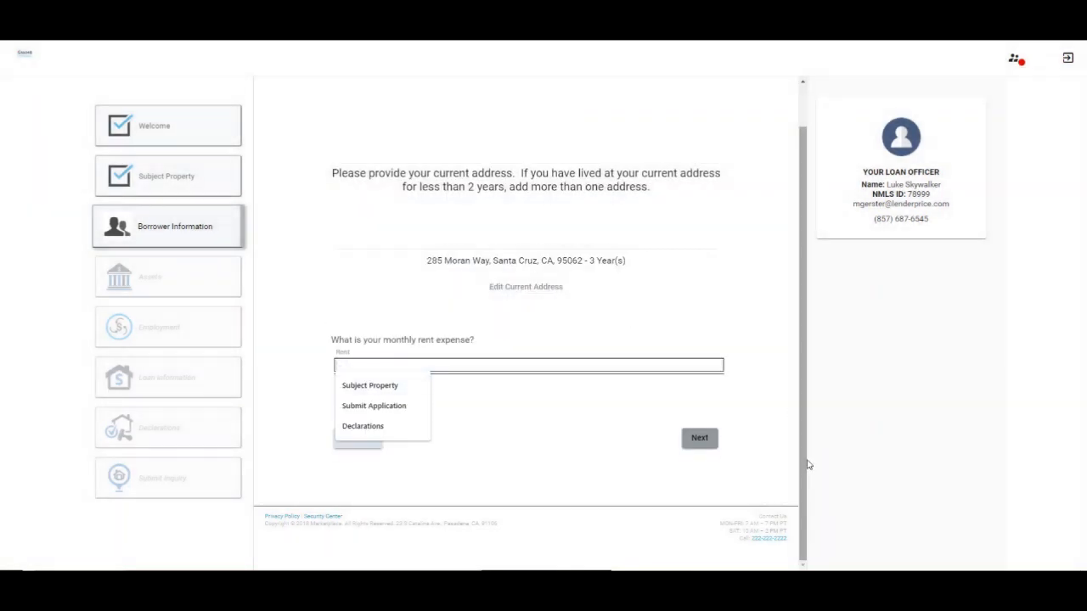
type("2000")
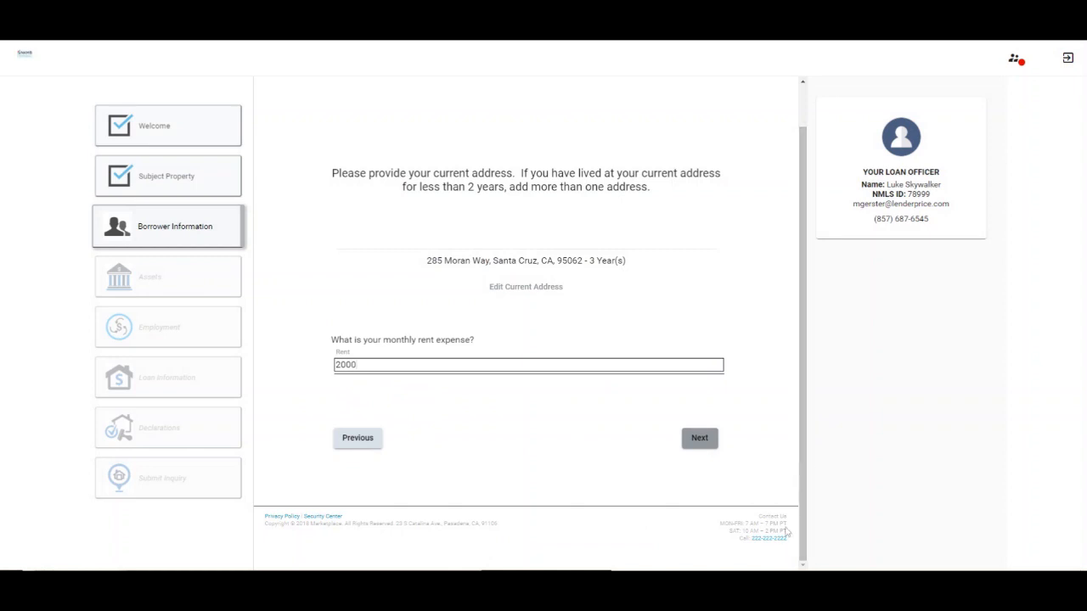
left_click(517, 420)
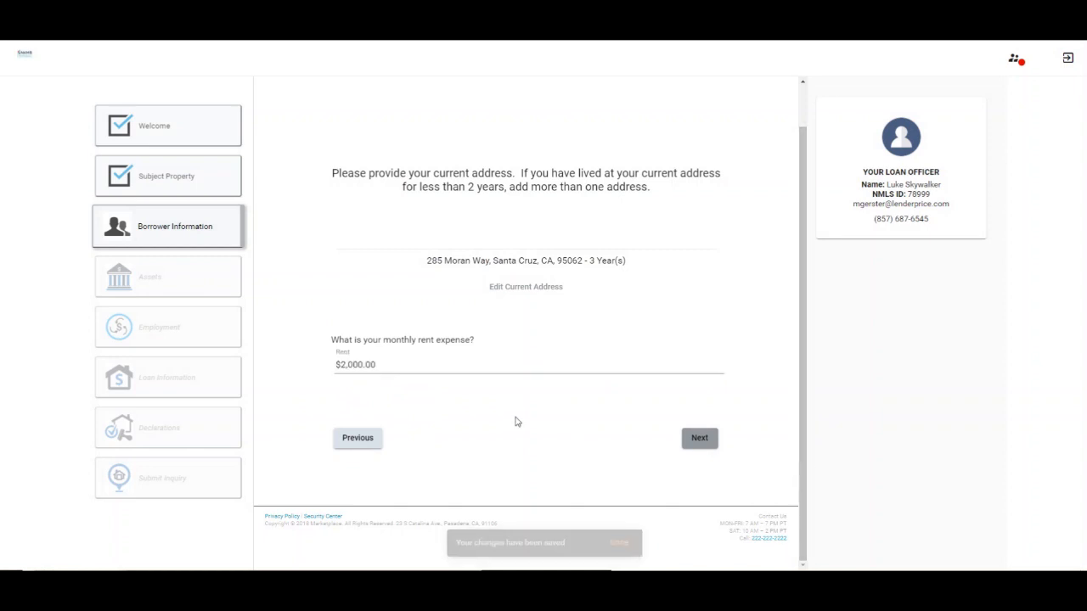
left_click(698, 439)
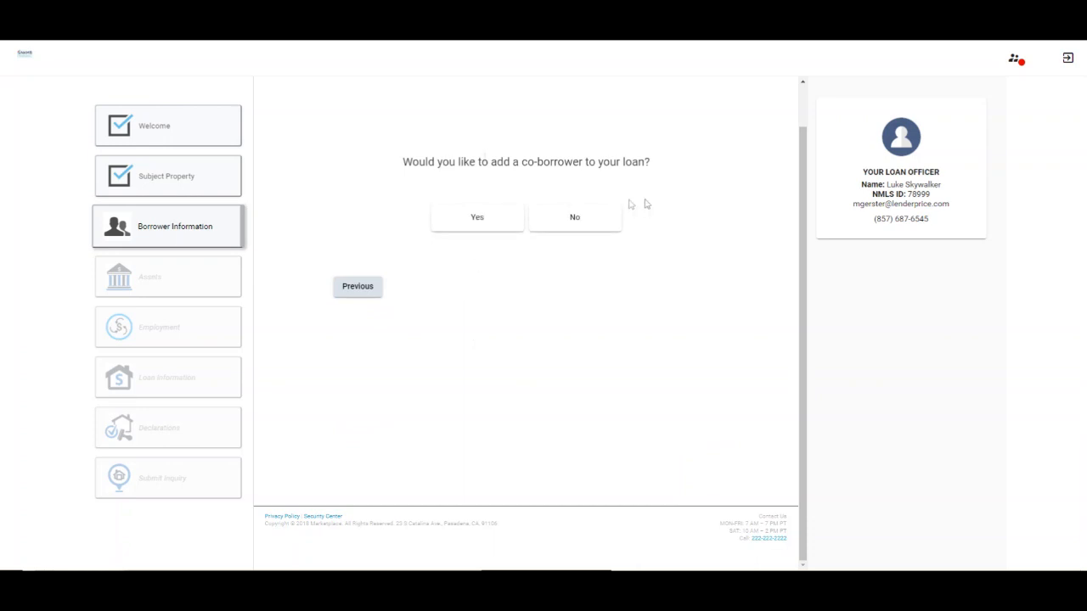
Answer No to adding a co-borrower, then continue to Assets and start a new asset entry
left_click(486, 220)
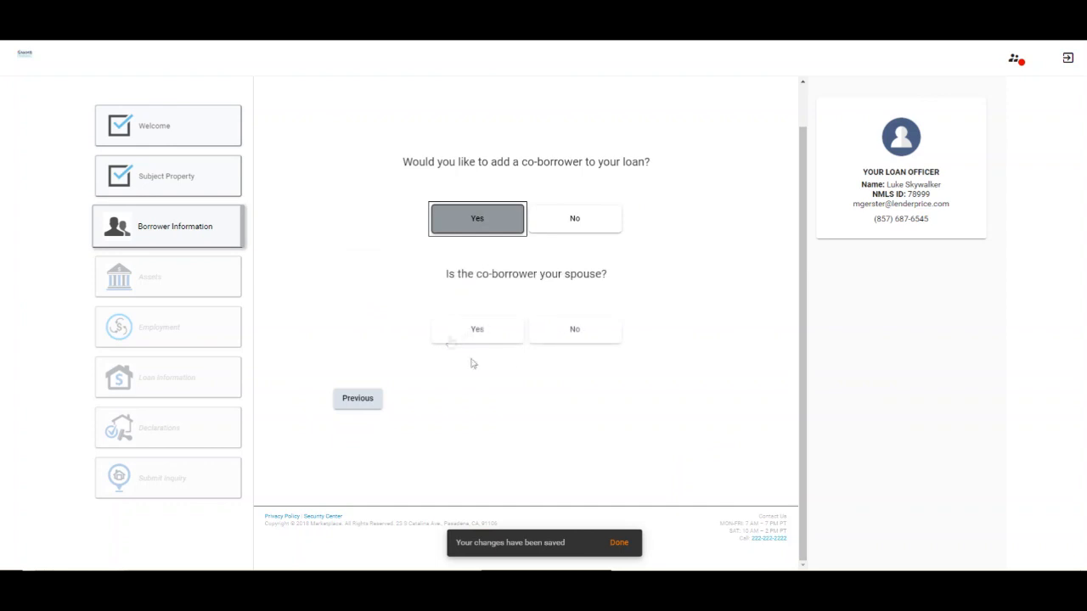
left_click(560, 339)
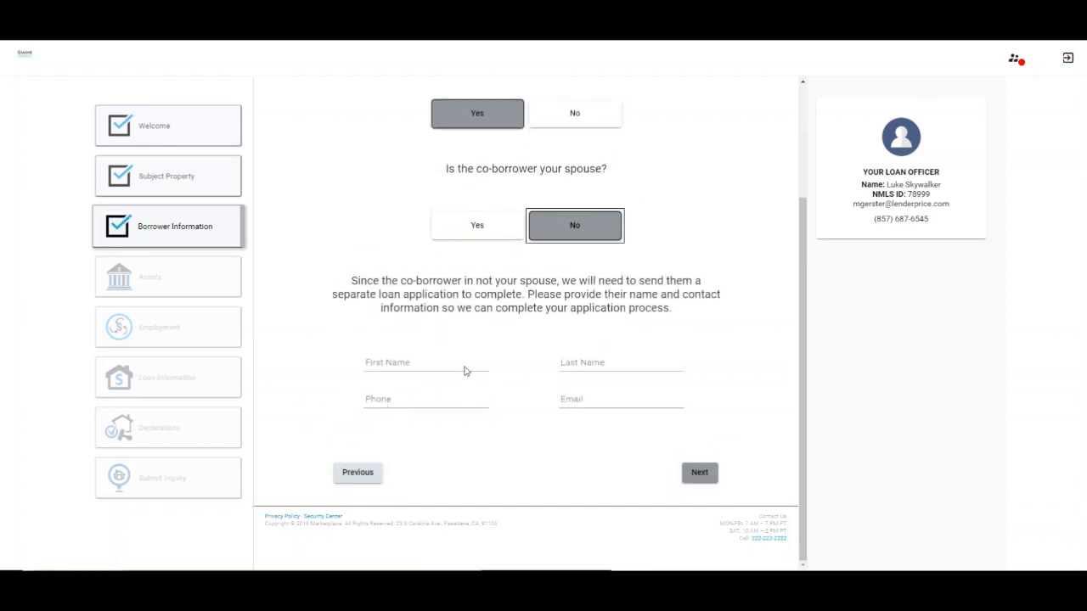
left_click(601, 116)
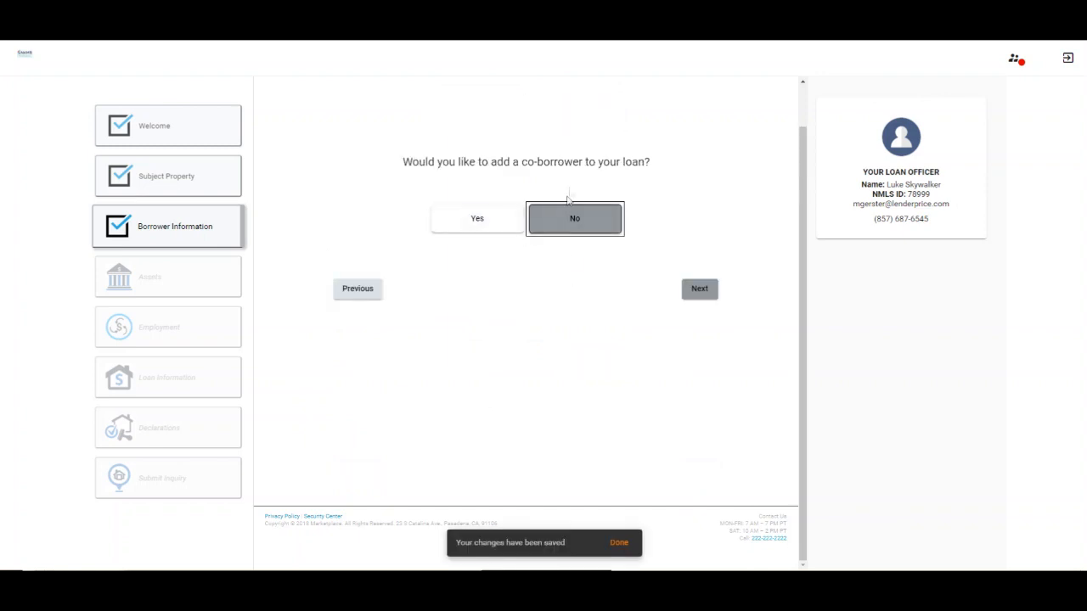
left_click(710, 290)
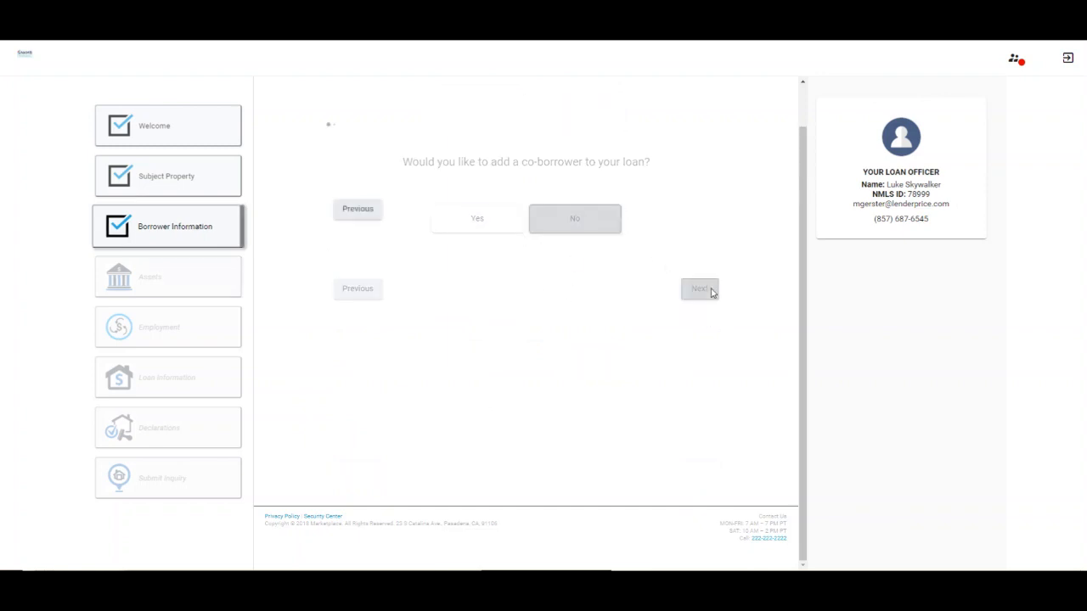
left_click(509, 192)
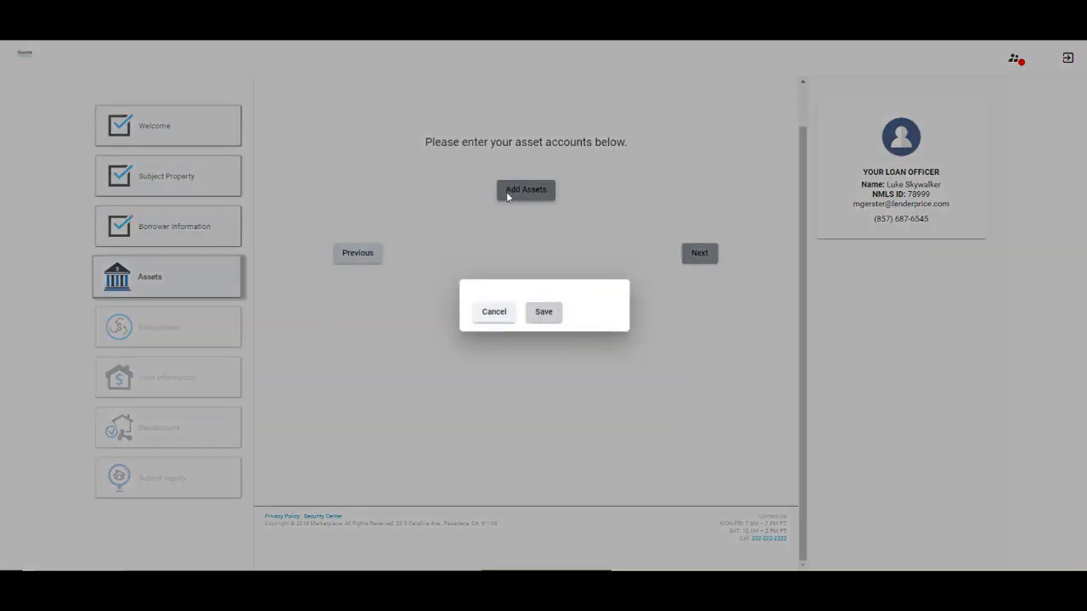
Add a Bob's Bank Checking Account asset with its account number and a $150,000 balance
left_click(525, 274)
left_click(488, 296)
left_click(576, 273)
left_click(510, 306)
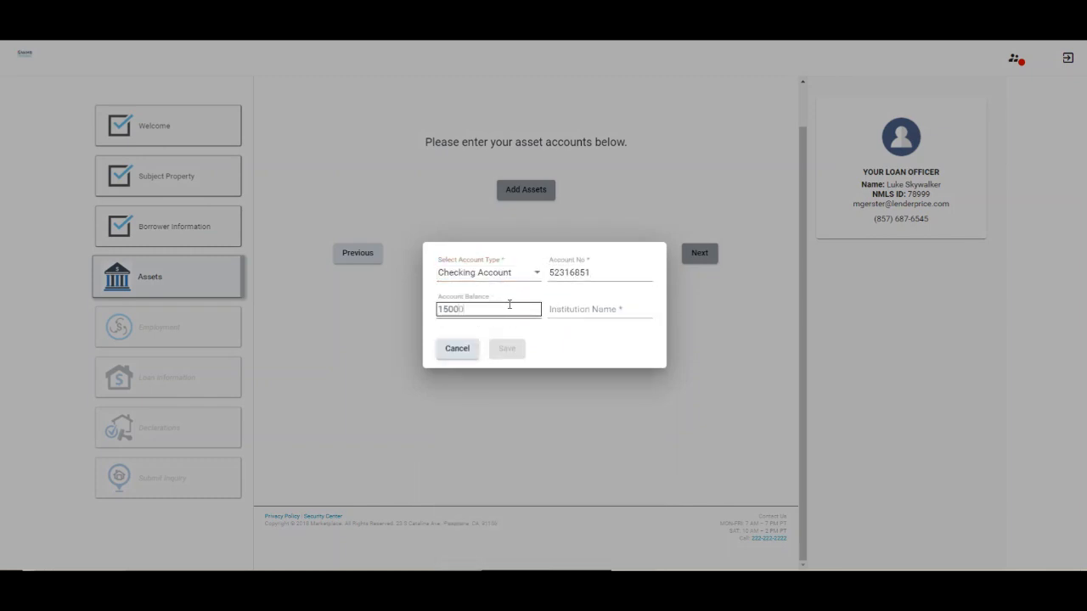
left_click(577, 310)
type("Bob's Bank")
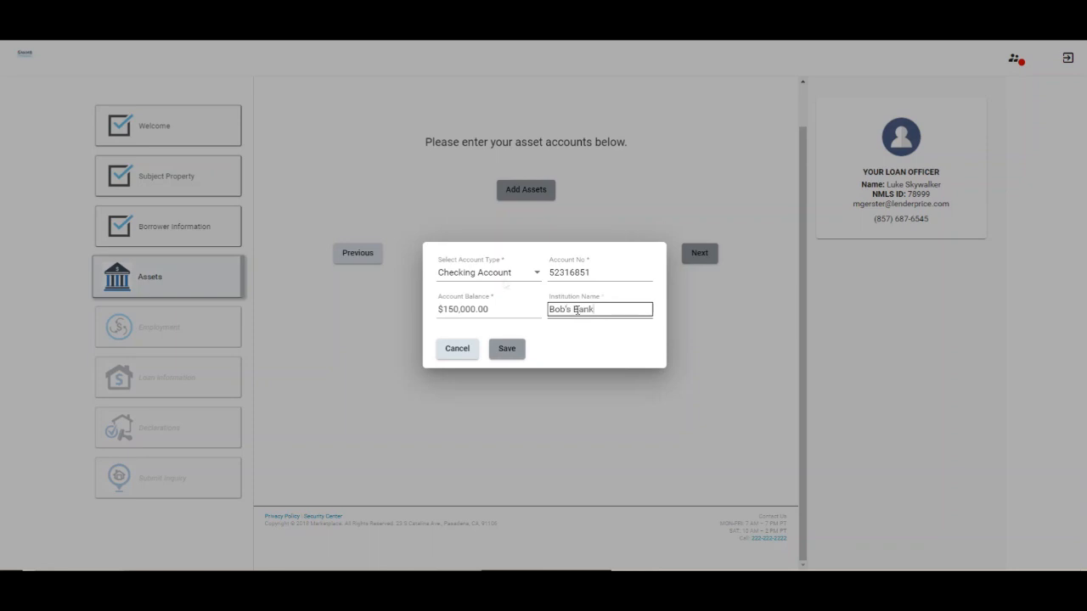
left_click(506, 348)
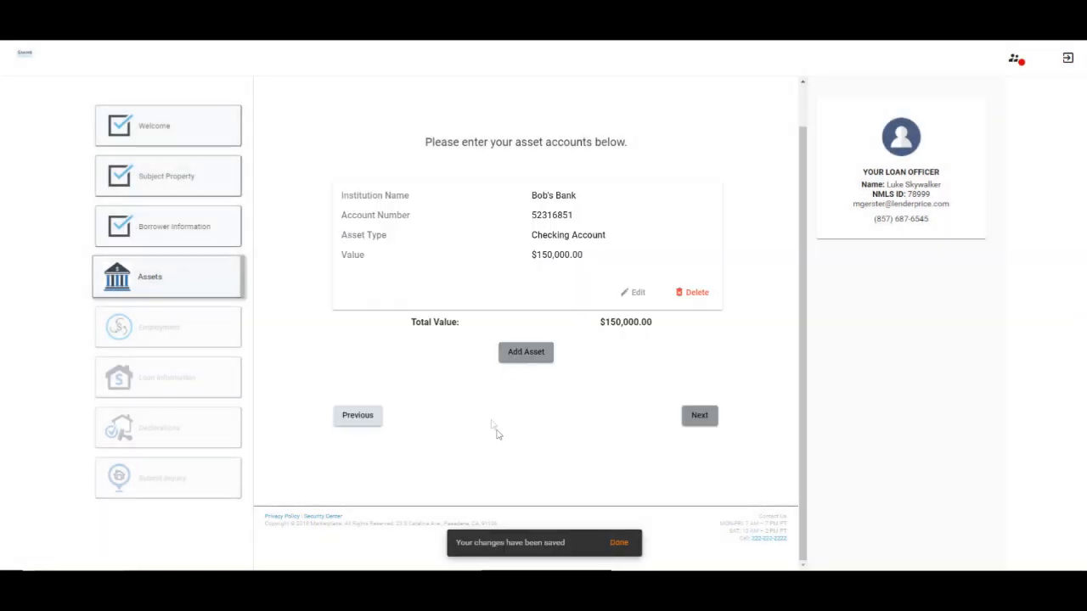
Add an Amazon Stock asset with its account number and a $12,000 balance
left_click(519, 350)
left_click(537, 273)
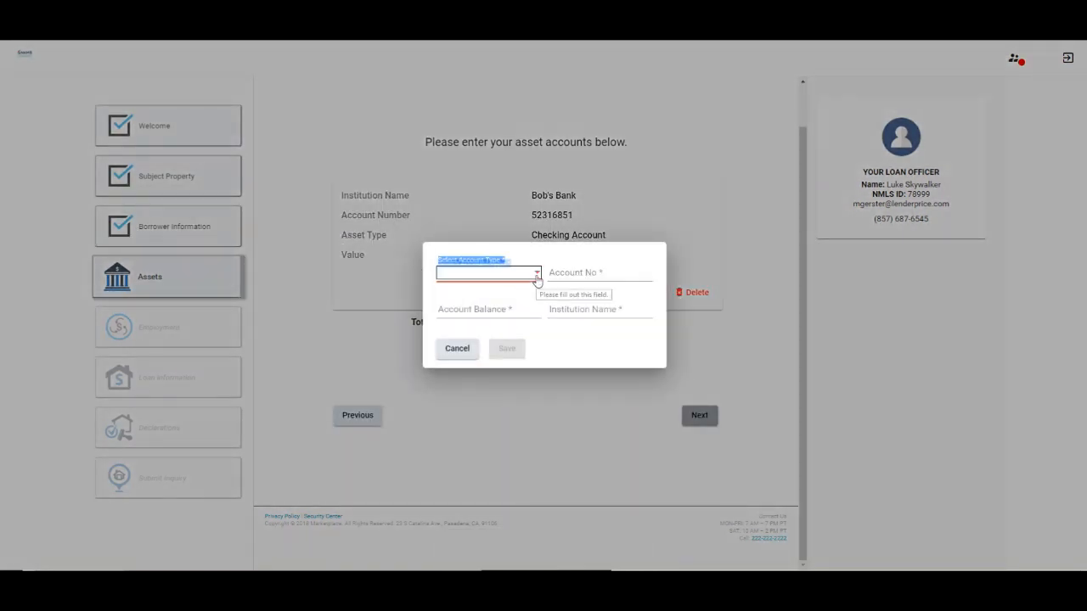
left_click(450, 523)
left_click(597, 255)
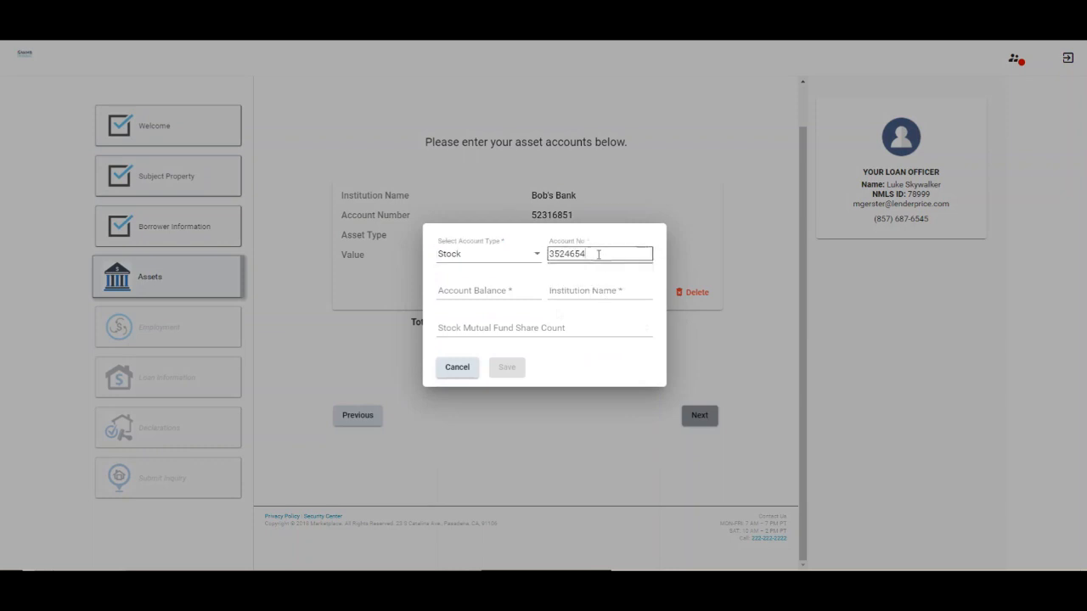
left_click(507, 291)
type("12000")
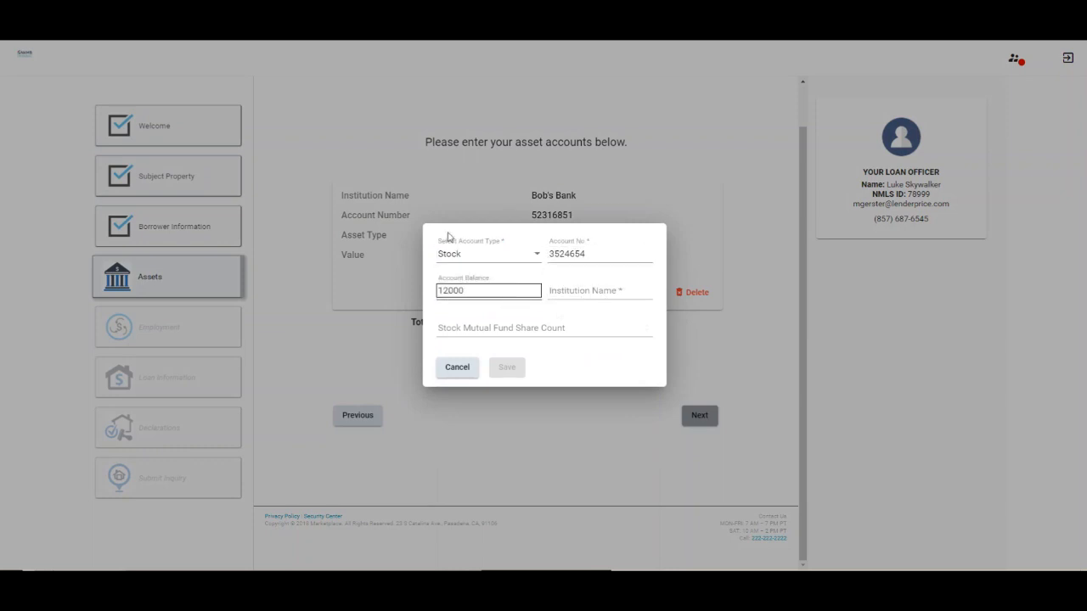
left_click(593, 290)
type("Amazon")
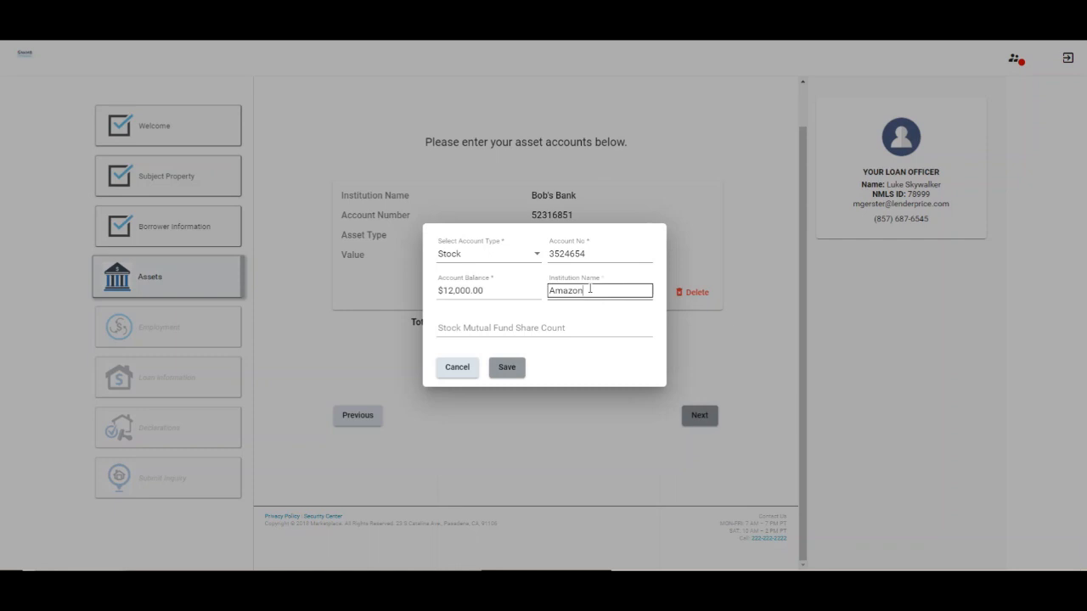
left_click(592, 344)
left_click(508, 368)
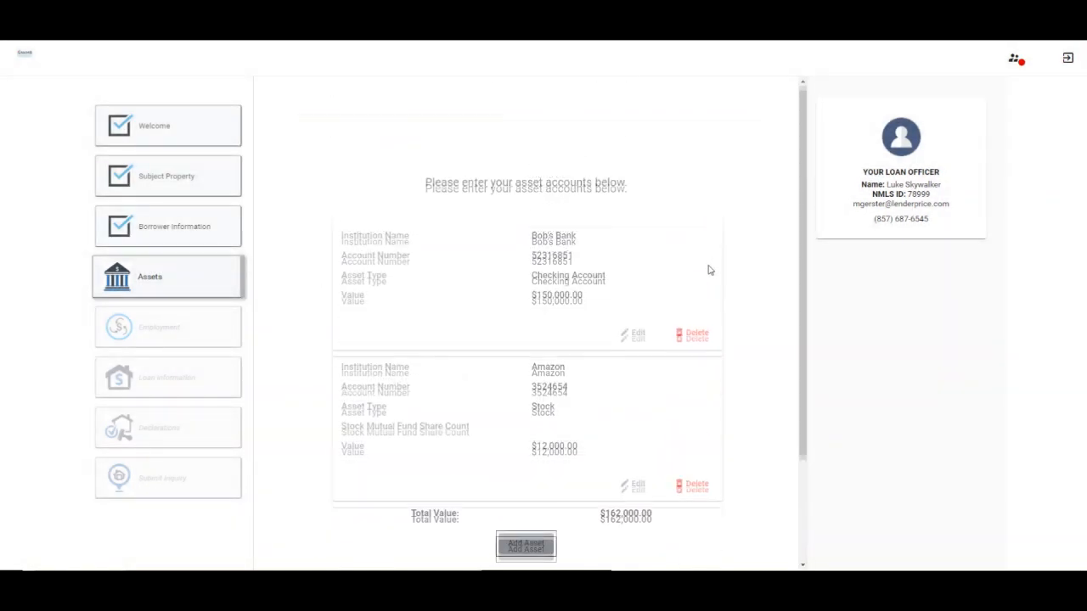
Answer Yes to owning other property and begin adding its details
left_click(703, 475)
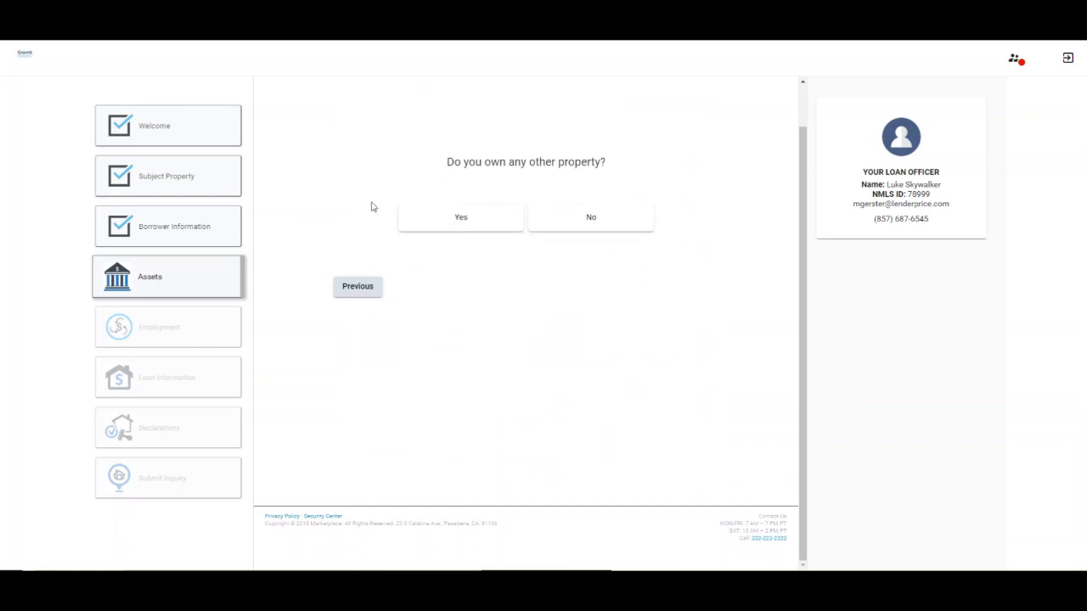
left_click(461, 218)
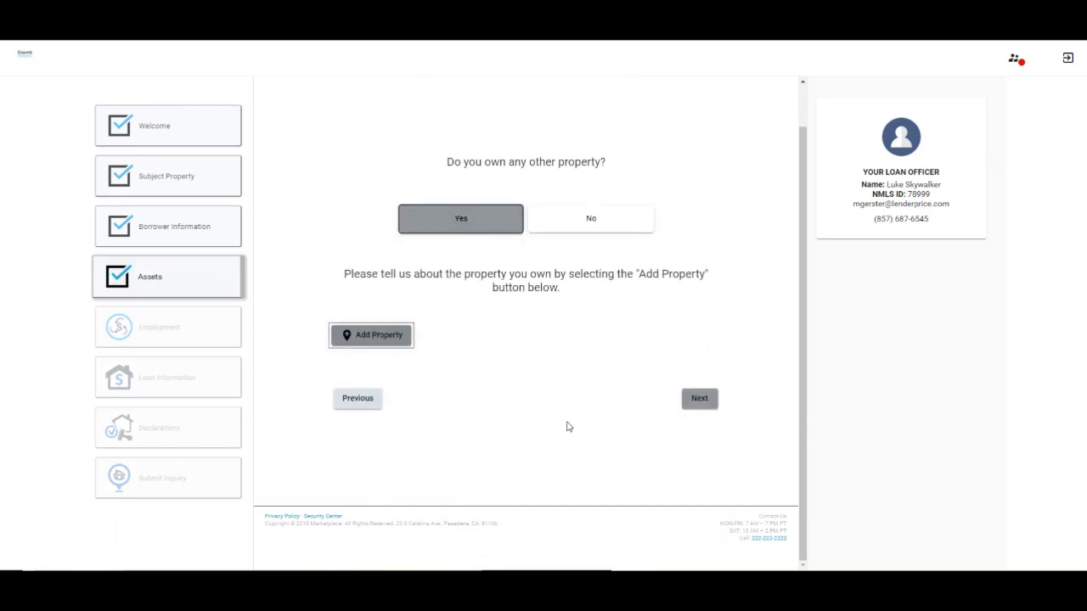
left_click(181, 123)
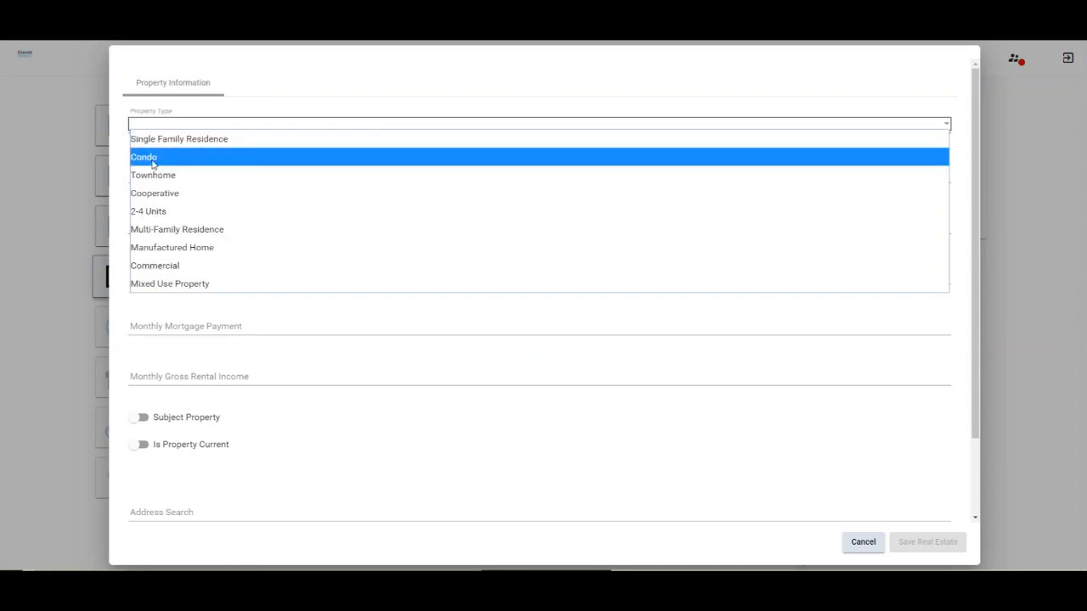
Describe the other property as a retained Condo with a $250,000 market value
left_click(153, 159)
left_click(160, 176)
left_click(149, 223)
left_click(146, 227)
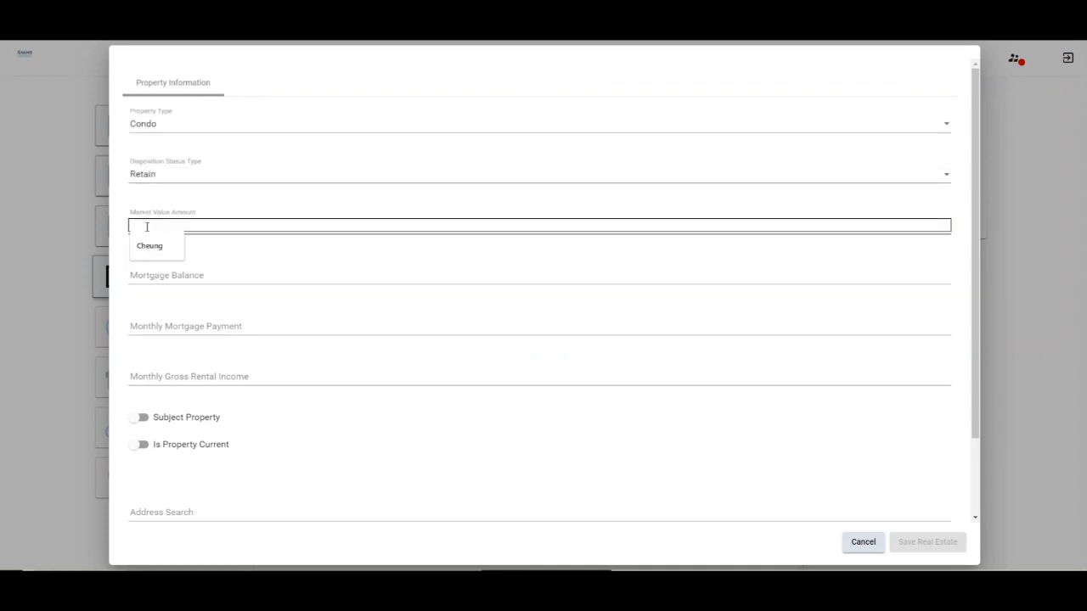
type("250000")
left_click(187, 273)
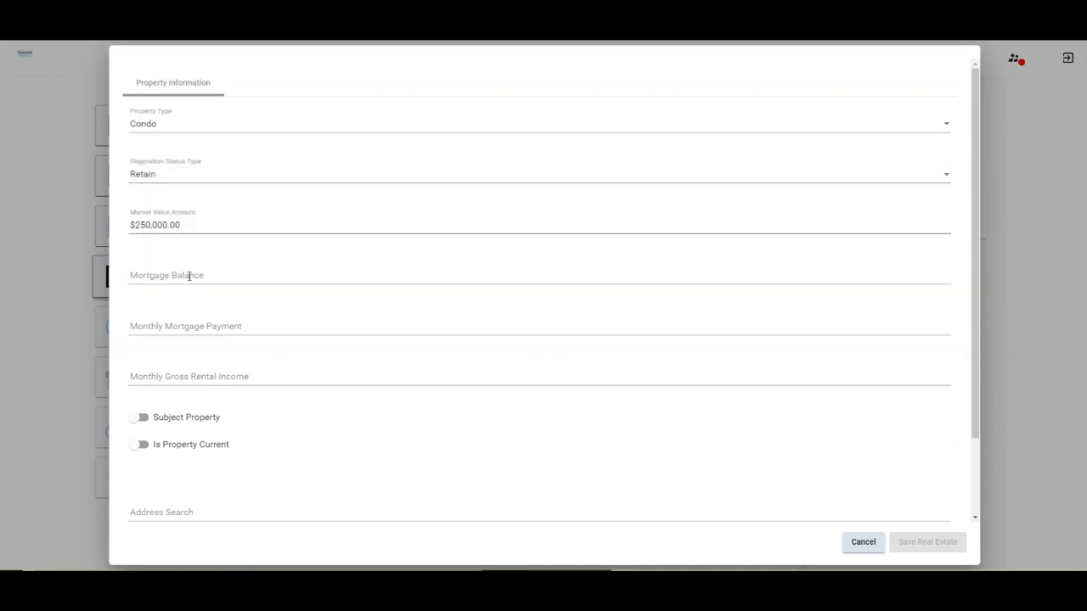
left_click(209, 326)
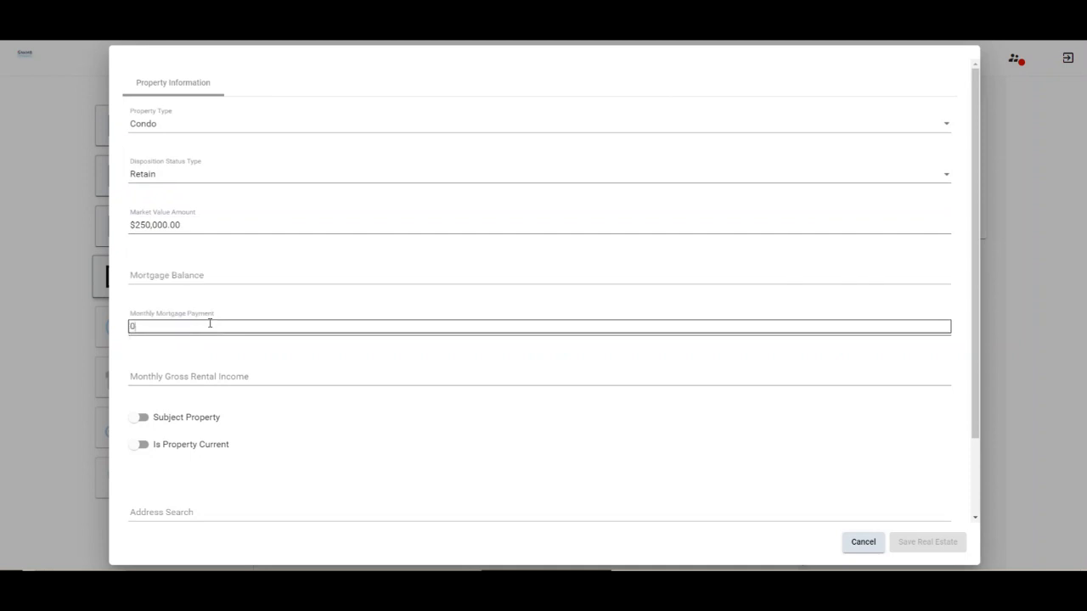
left_click(213, 376)
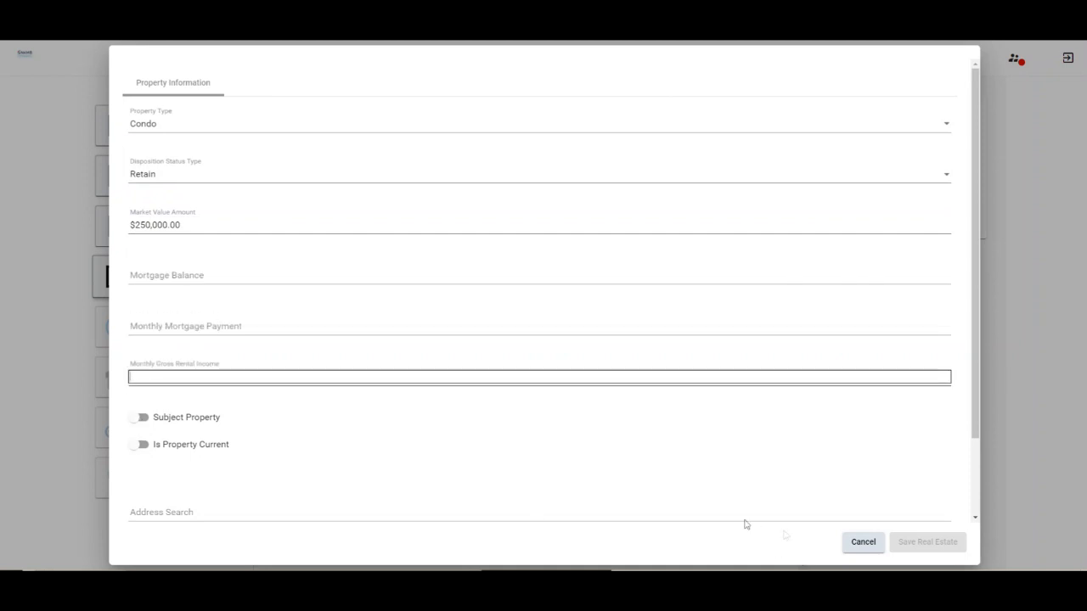
Fill the condo's address from a saved entry, save it, and start an employment entry
left_click(623, 451)
scroll(582, 439, "down", 1)
left_click(235, 417)
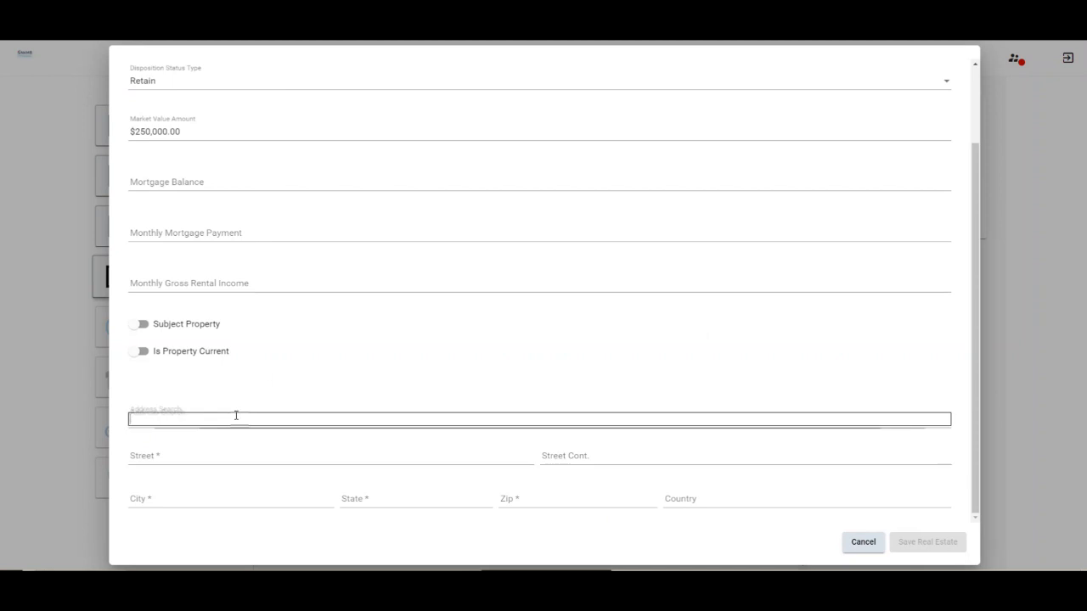
left_click(169, 465)
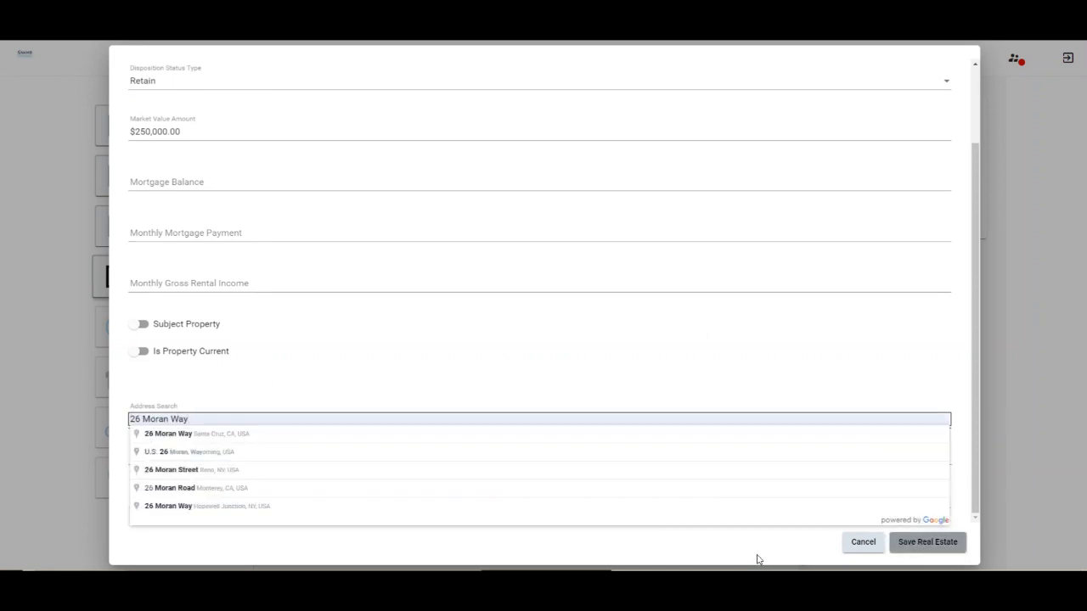
left_click(934, 542)
right_click(702, 549)
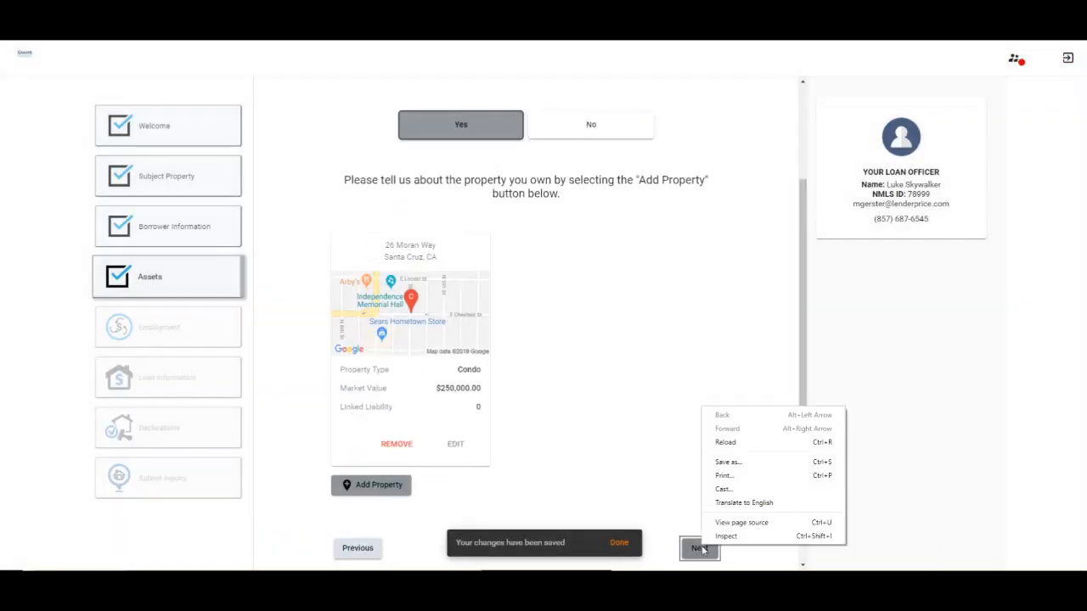
left_click(698, 548)
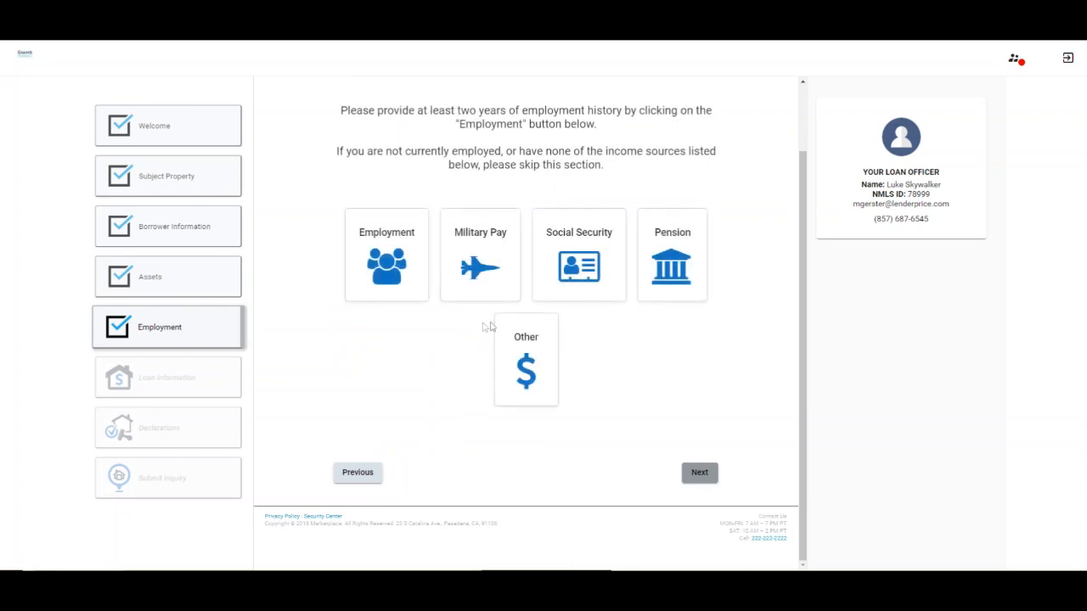
left_click(386, 259)
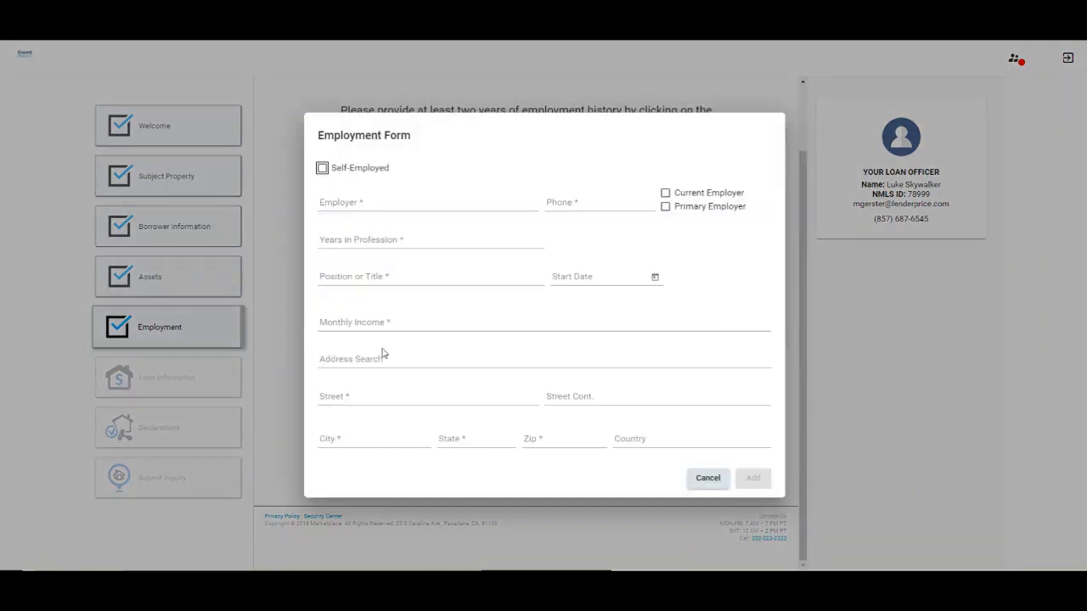
Enter the employer Bob'sBurgers, its phone, years in profession, and the Burger Flipper position
left_click(353, 201)
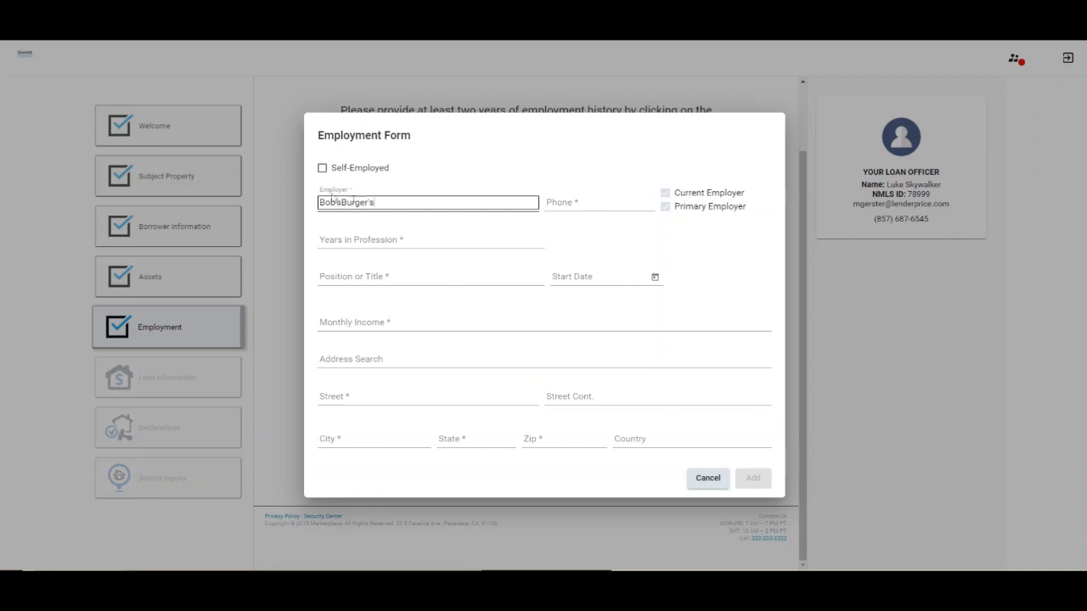
left_click(604, 204)
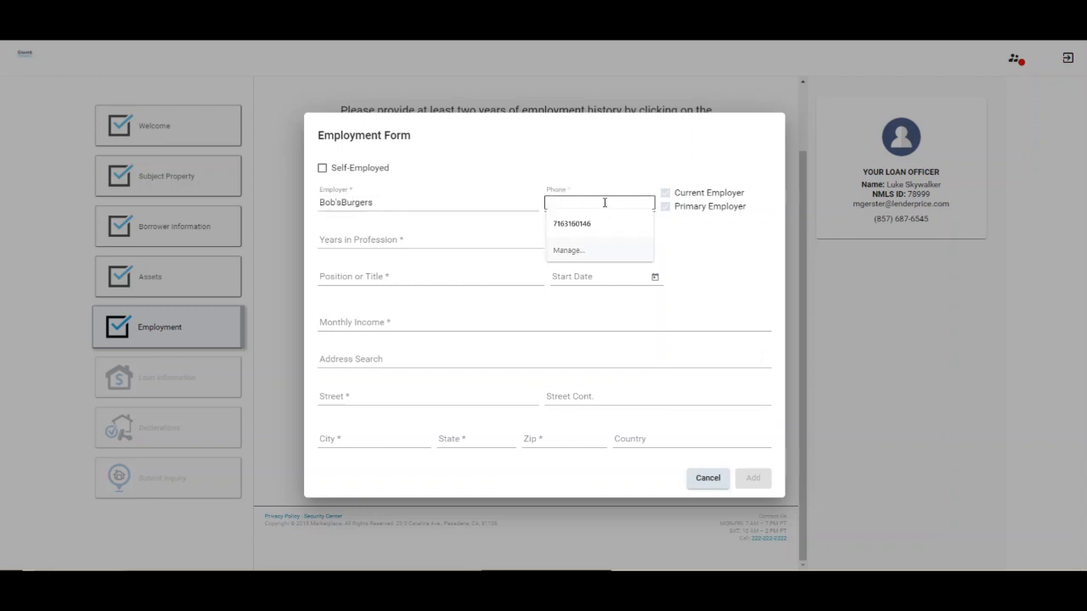
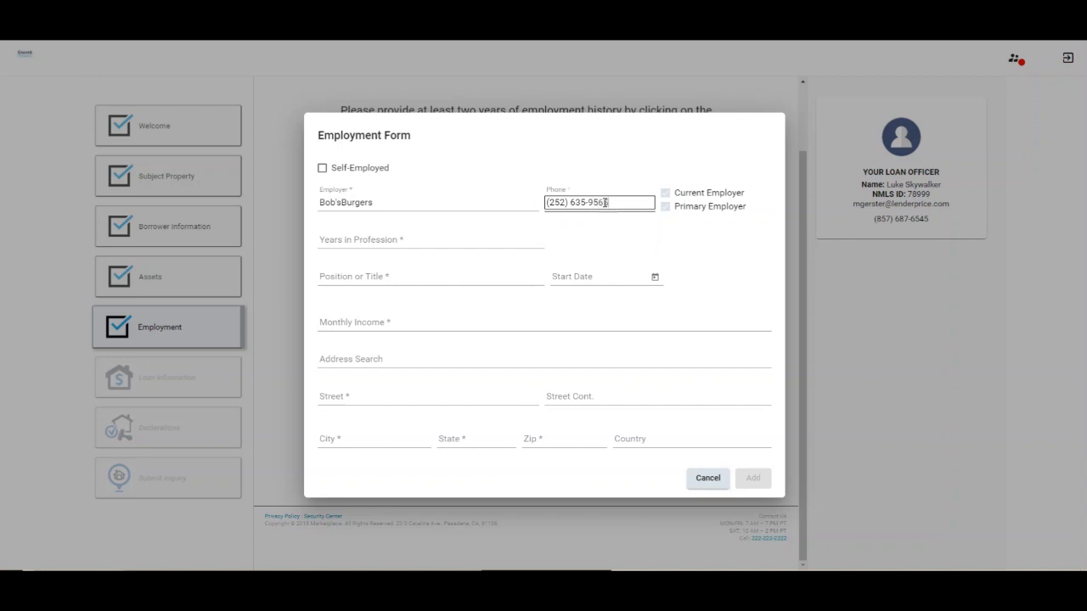
left_click(430, 241)
left_click(387, 278)
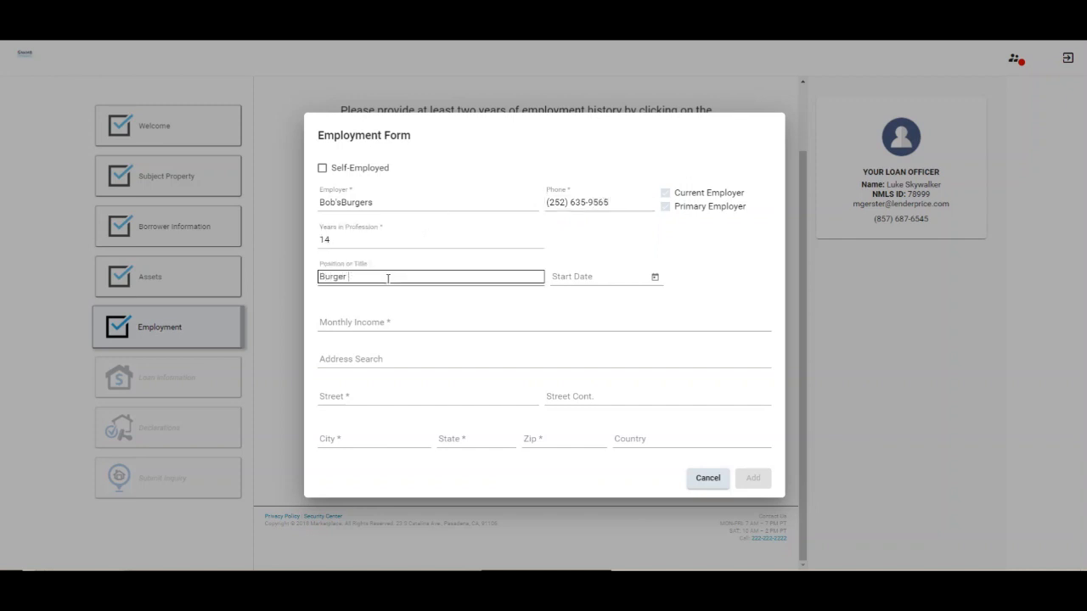
Set the employment start date to January 5, 2010
left_click(582, 275)
left_click(655, 277)
left_click(584, 308)
left_click(575, 348)
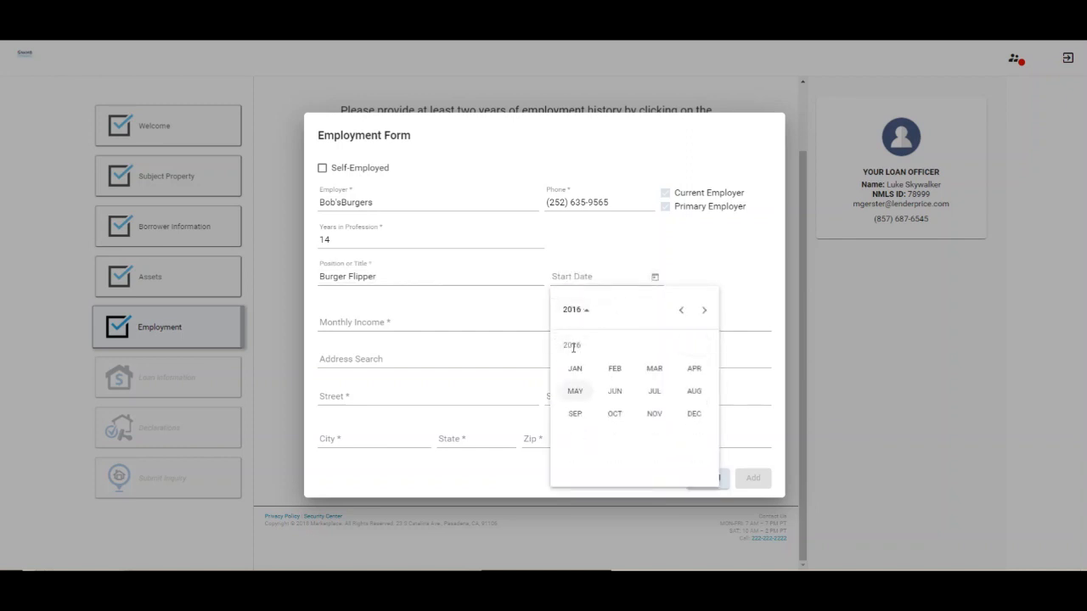
left_click(677, 313)
left_click(679, 313)
left_click(680, 312)
left_click(680, 312)
left_click(680, 312)
left_click(680, 313)
left_click(582, 370)
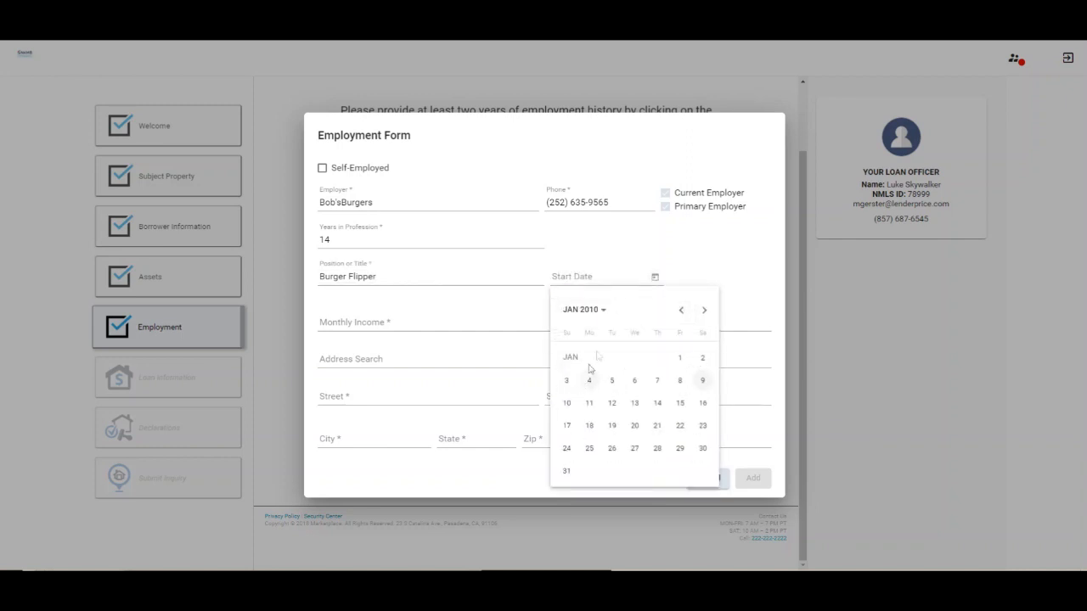
left_click(609, 389)
Enter $5,000 monthly income, fill the employer address from a suggestion, and add the job
left_click(421, 321)
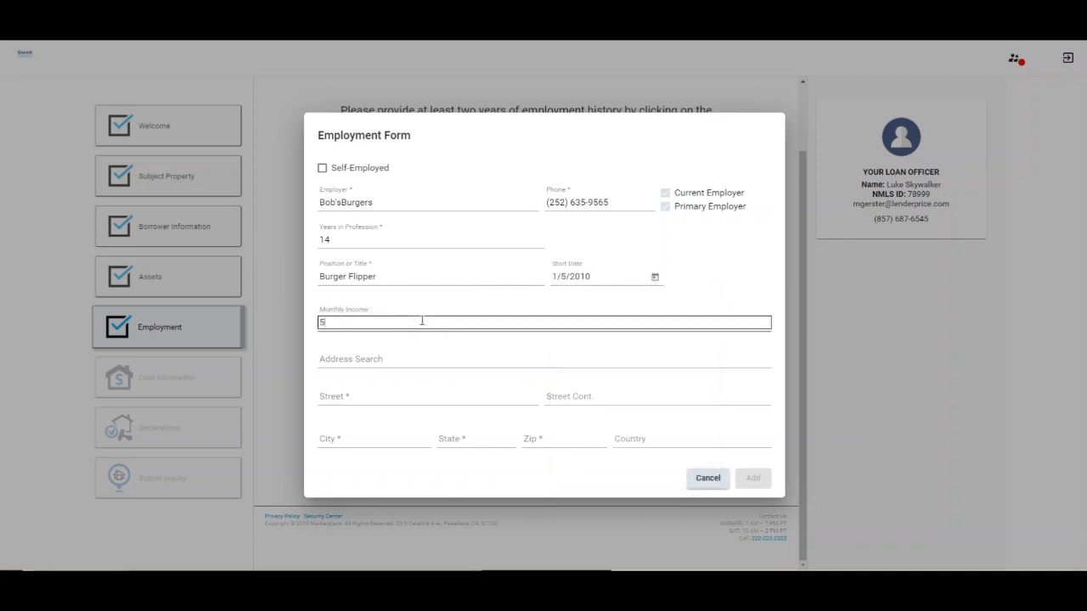
left_click(400, 364)
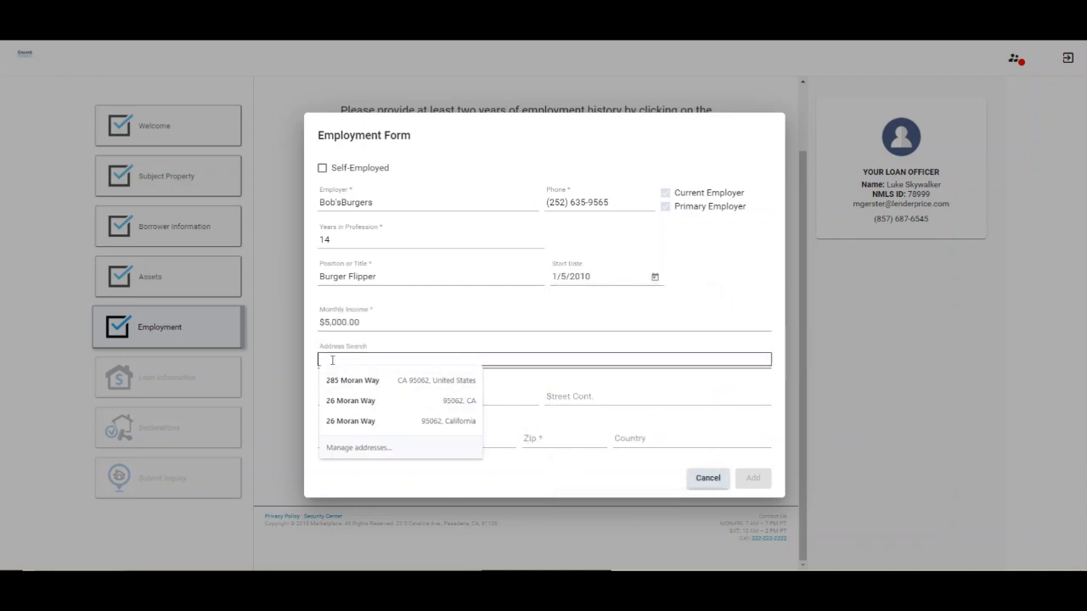
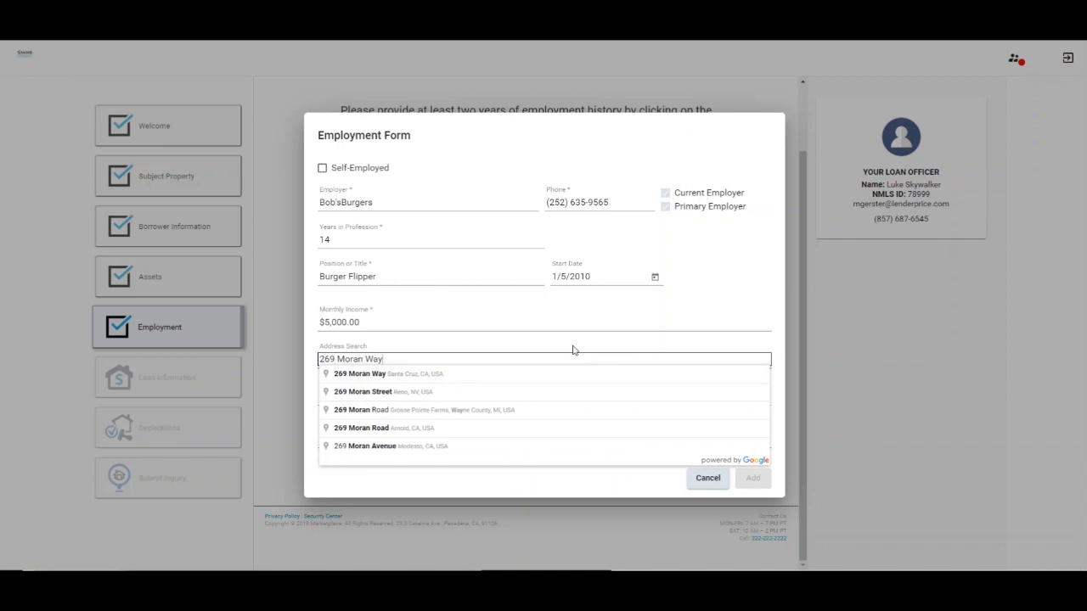
left_click(410, 374)
left_click(753, 478)
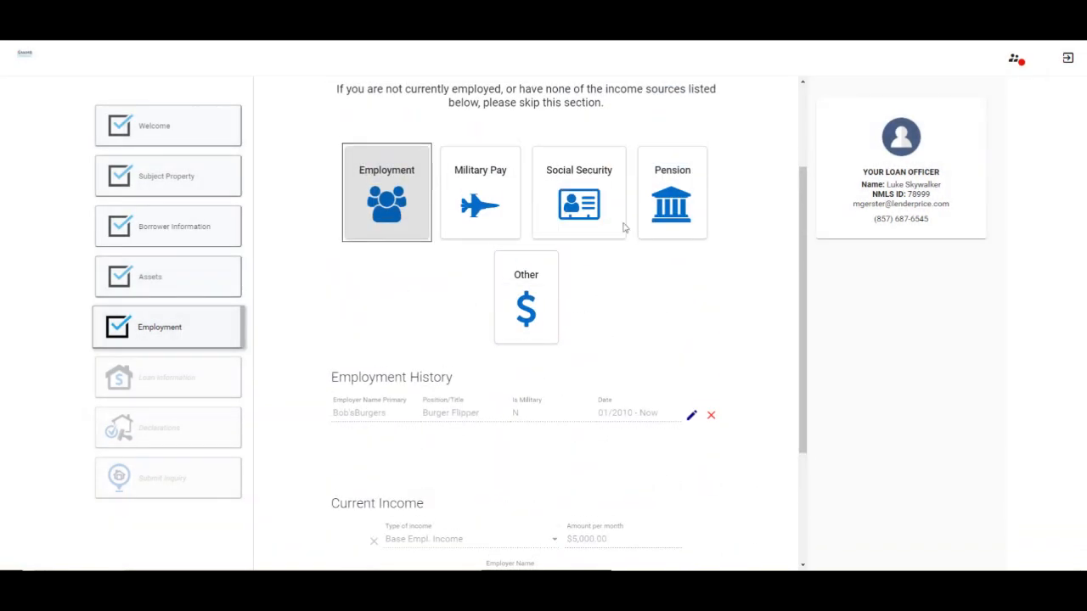
Add $100 monthly Social Security income
left_click(622, 226)
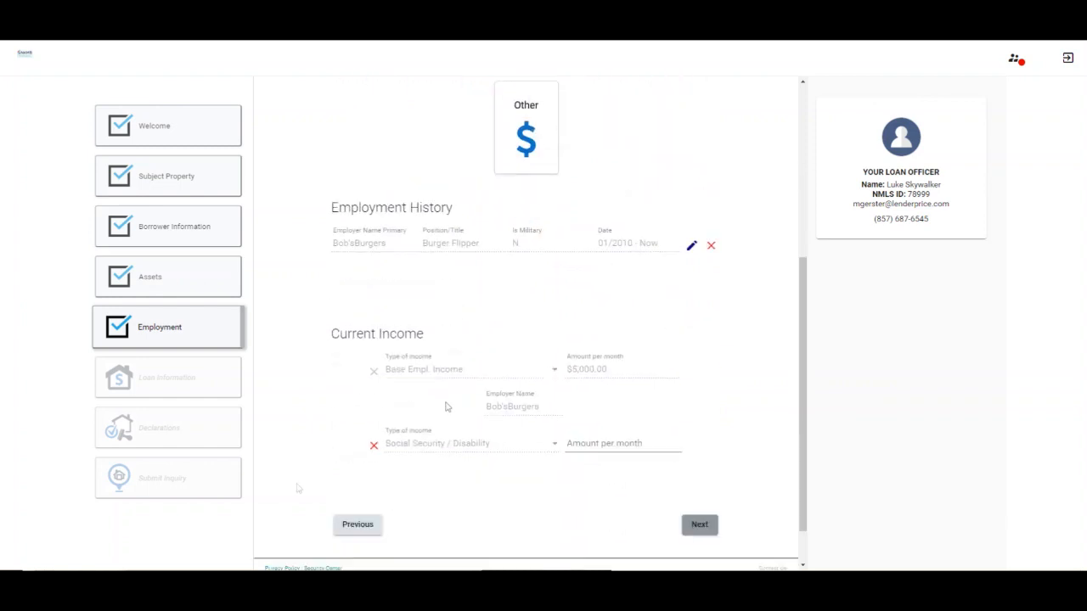
left_click(622, 444)
type("1")
left_click(515, 491)
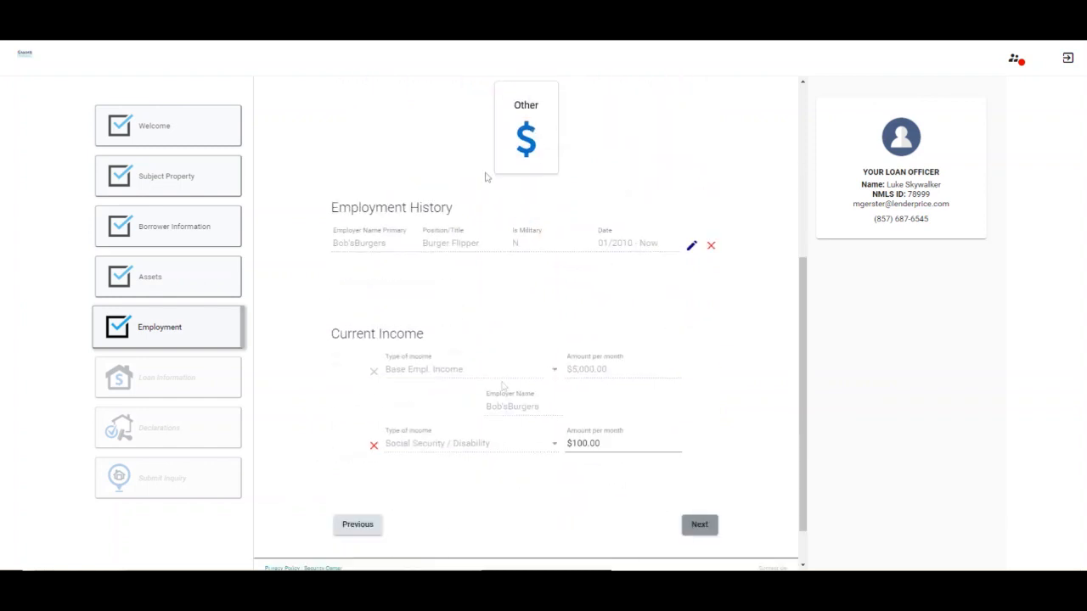
scroll(648, 135, "up", 2)
Add $500 monthly Tip Income as other income and advance to Loan Information
left_click(526, 237)
scroll(624, 259, "down", 3)
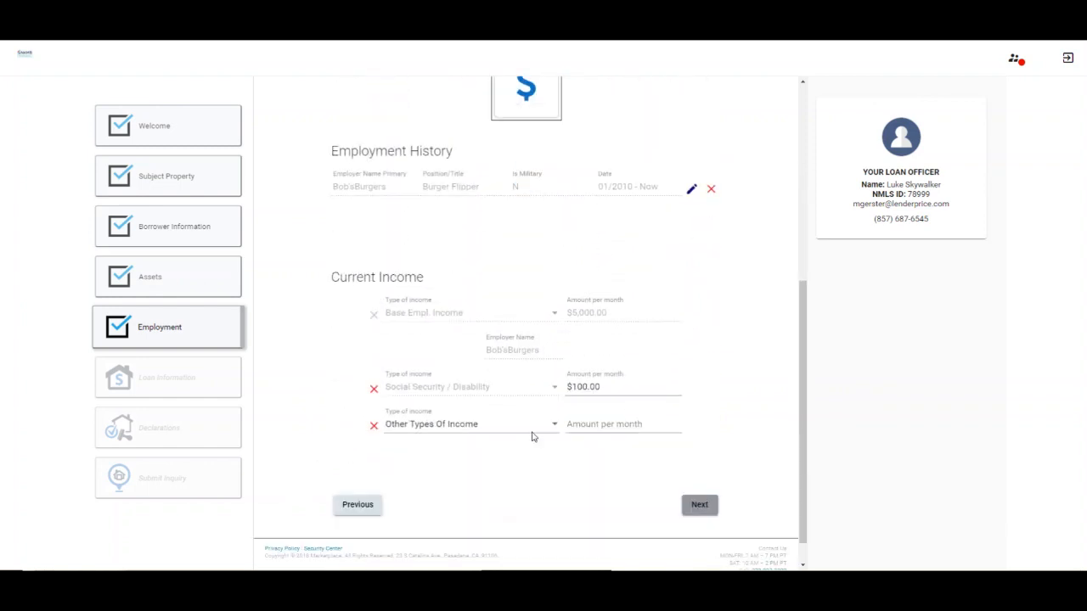
left_click(553, 424)
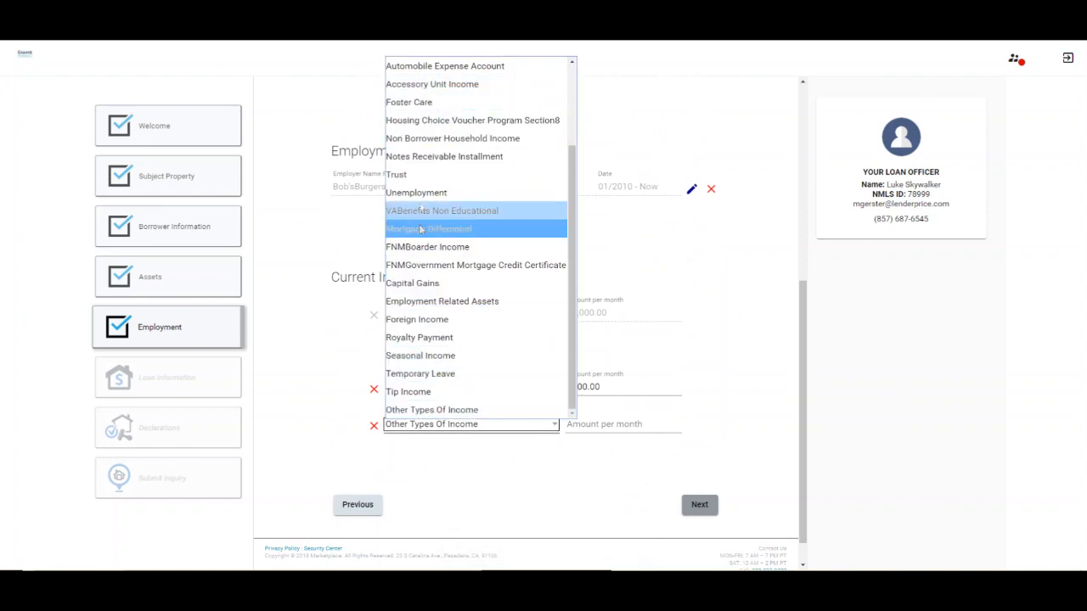
left_click(417, 393)
left_click(607, 426)
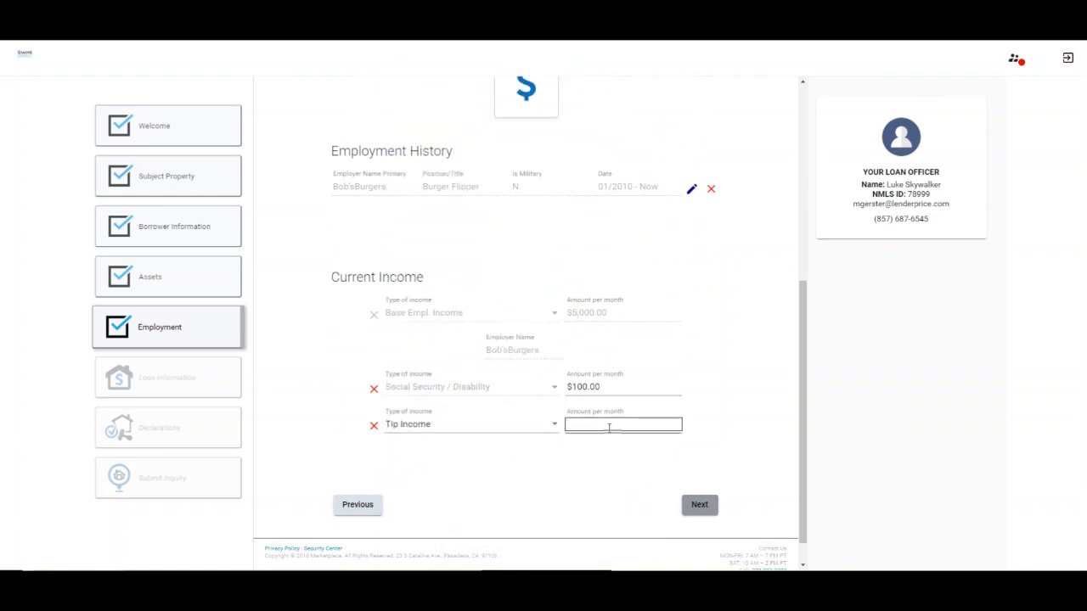
type("500")
left_click(485, 493)
scroll(456, 182, "up", 1)
scroll(714, 503, "down", 1)
left_click(698, 507)
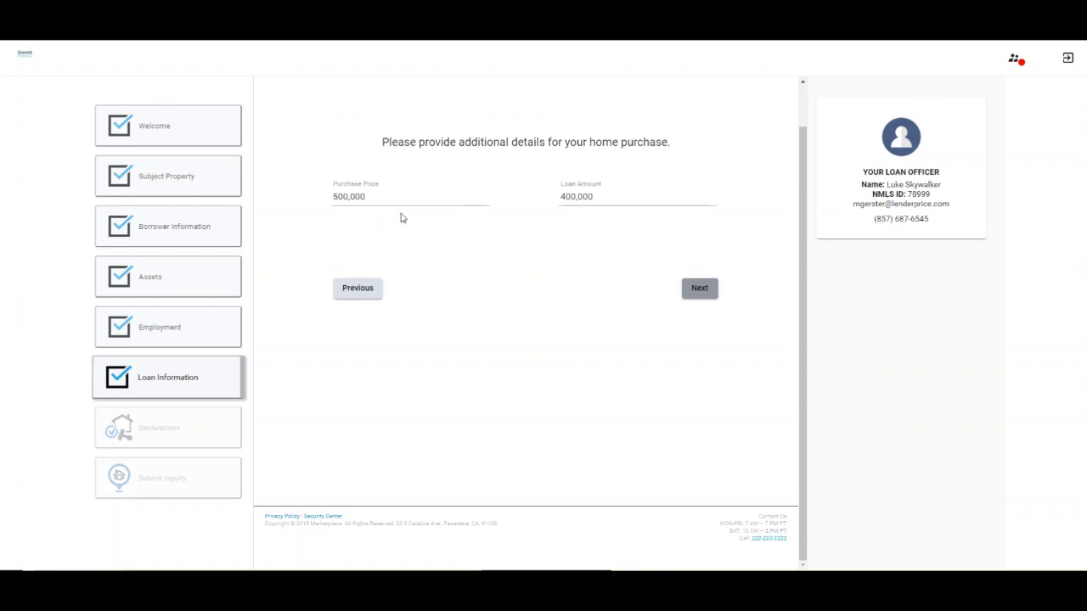
On the declarations page, answer No to outstanding judgments, bankruptcy, foreclosure and lawsuit
left_click(700, 289)
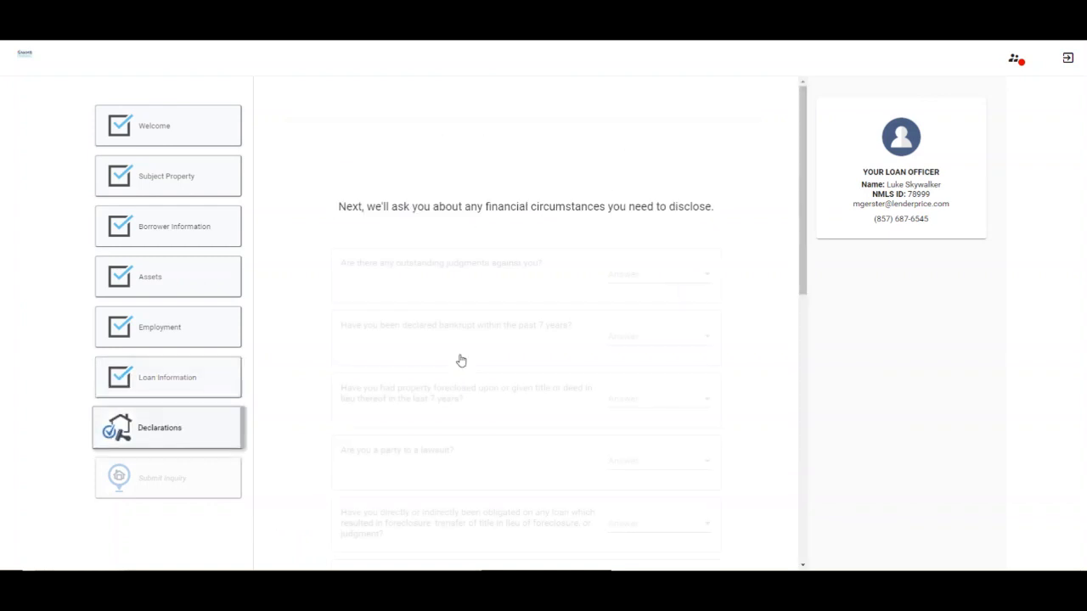
left_click(706, 218)
left_click(616, 249)
left_click(633, 281)
left_click(621, 314)
left_click(696, 342)
left_click(645, 376)
left_click(696, 404)
left_click(645, 437)
Answer No to prior loan obligation, delinquency, alimony, federal debt, borrowed down payment and co-maker questions
scroll(696, 369, "down", 3)
left_click(631, 244)
left_click(618, 274)
left_click(618, 305)
left_click(617, 338)
left_click(623, 367)
left_click(628, 399)
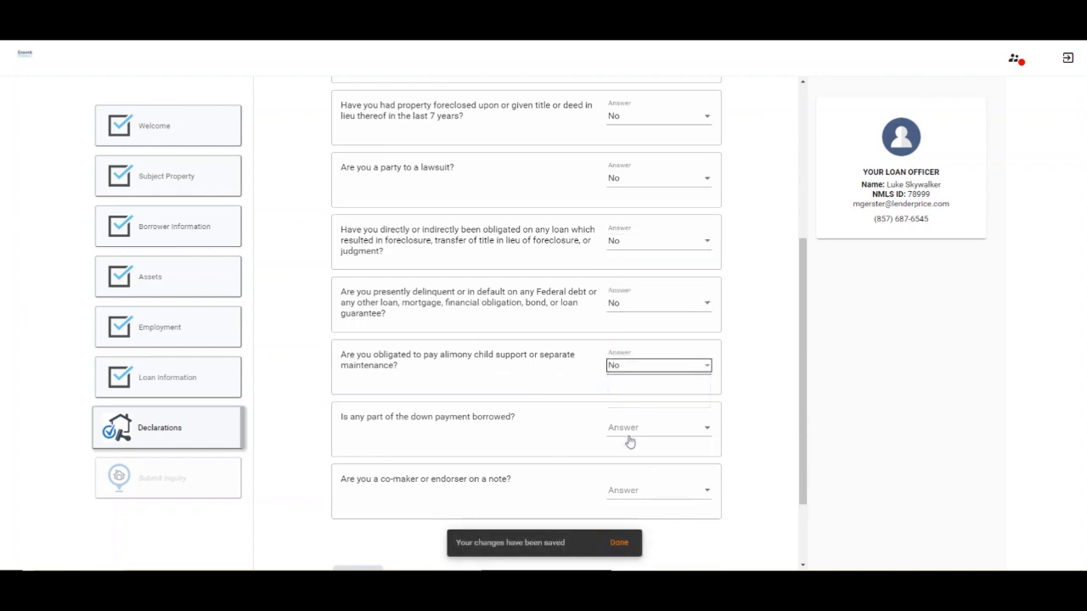
left_click(628, 433)
left_click(628, 434)
left_click(626, 459)
left_click(628, 490)
left_click(625, 525)
Set primary residence to Yes and prior ownership to Yes: an Investment Property held solely
scroll(768, 331, "down", 4)
left_click(558, 247)
left_click(558, 269)
left_click(561, 297)
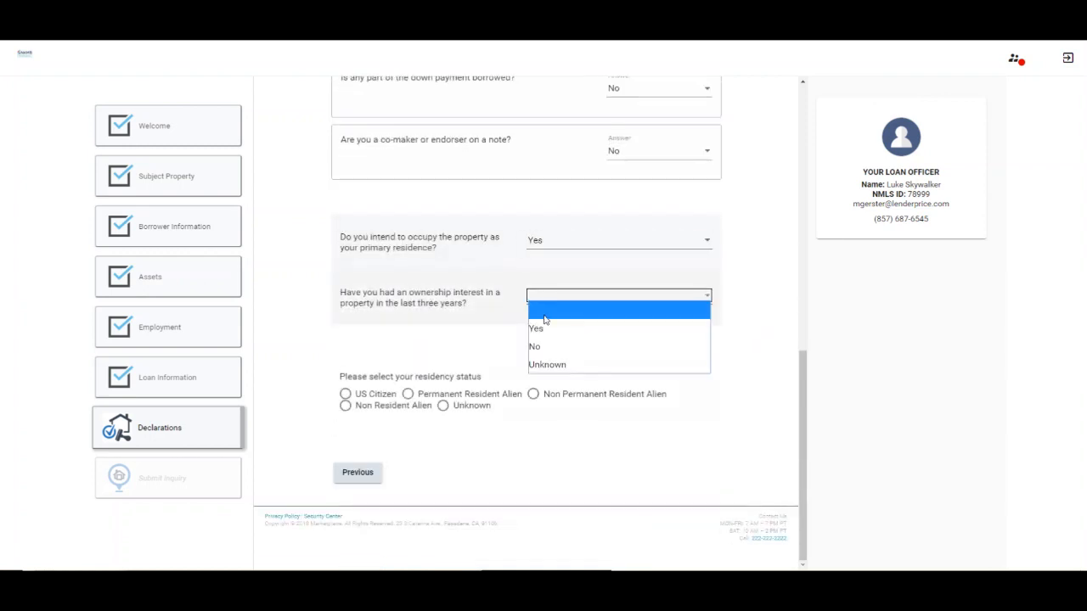
left_click(545, 346)
left_click(586, 302)
left_click(544, 325)
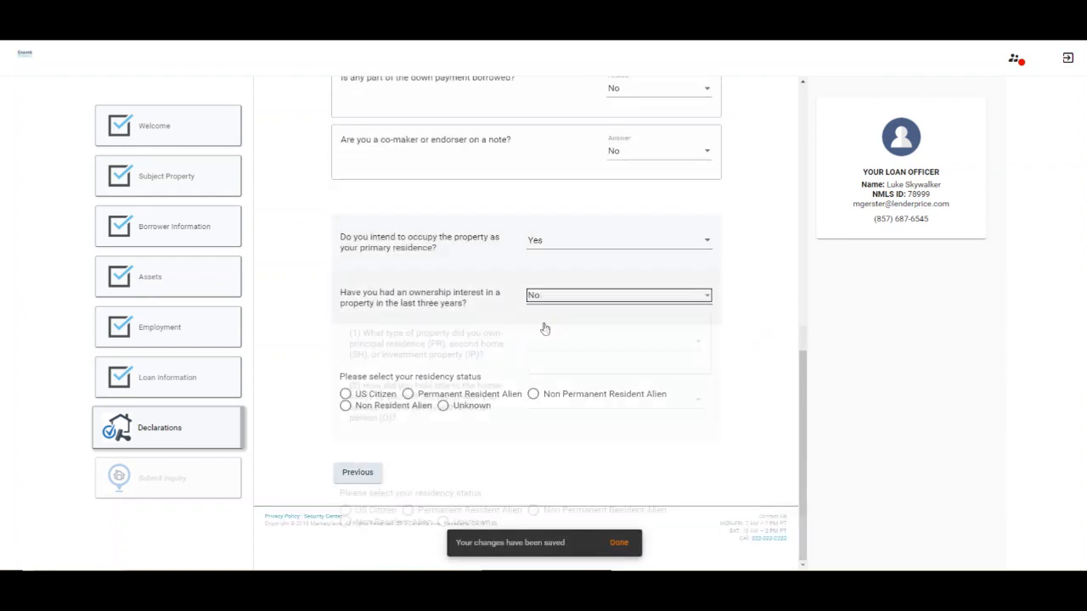
left_click(554, 346)
left_click(560, 356)
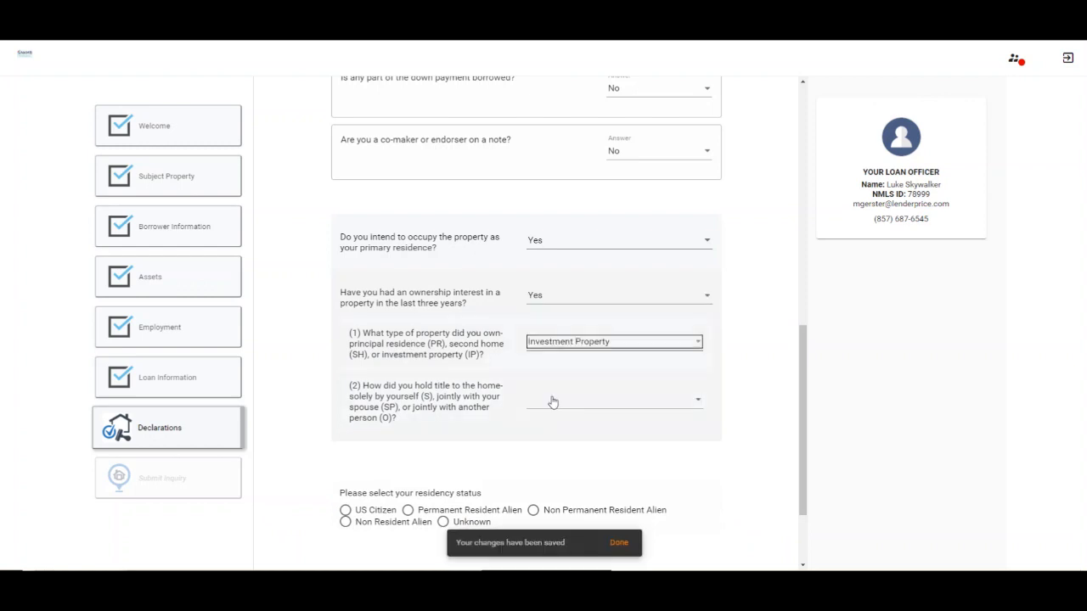
left_click(551, 400)
left_click(548, 415)
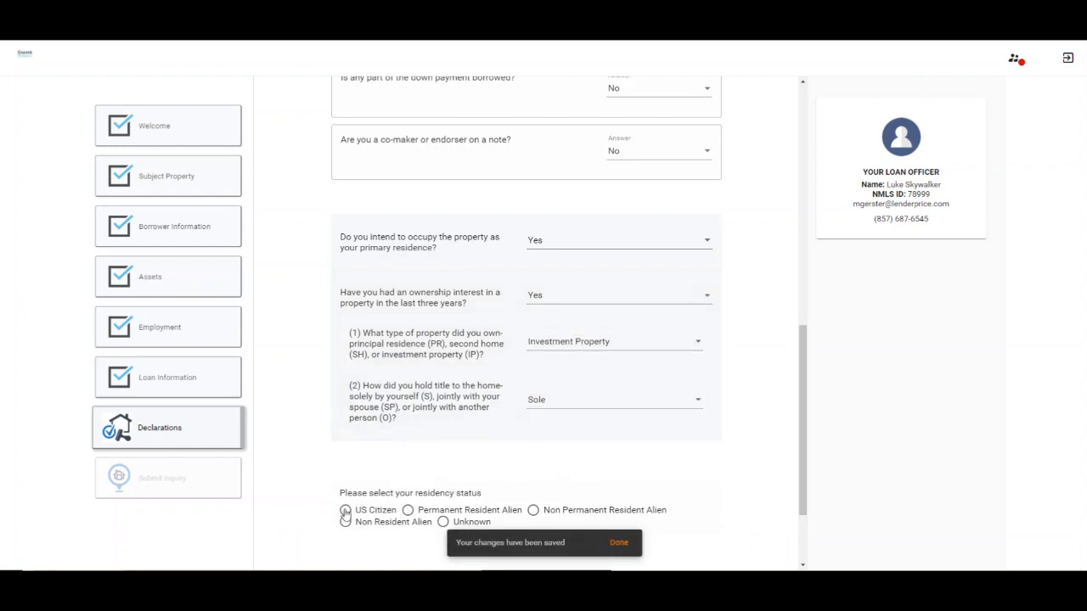
Declare US Citizen residency status and continue to the next page
scroll(345, 514, "down", 2)
left_click(346, 395)
left_click(701, 472)
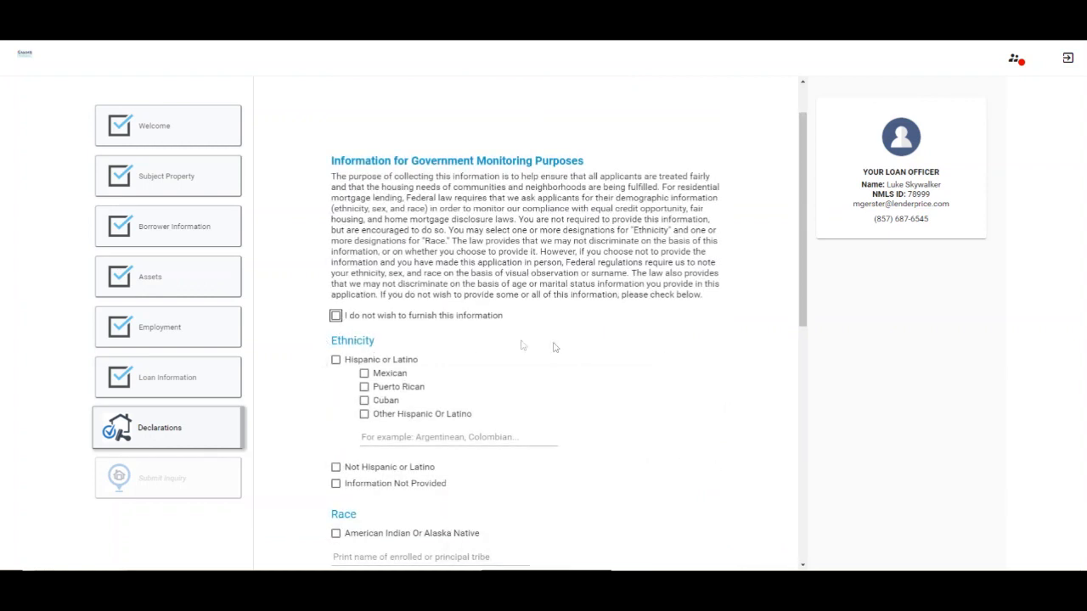
On the monitoring page, tick Cuban under ethnicity and record gender as Male
scroll(430, 316, "down", 1)
left_click(363, 288)
scroll(365, 297, "down", 1)
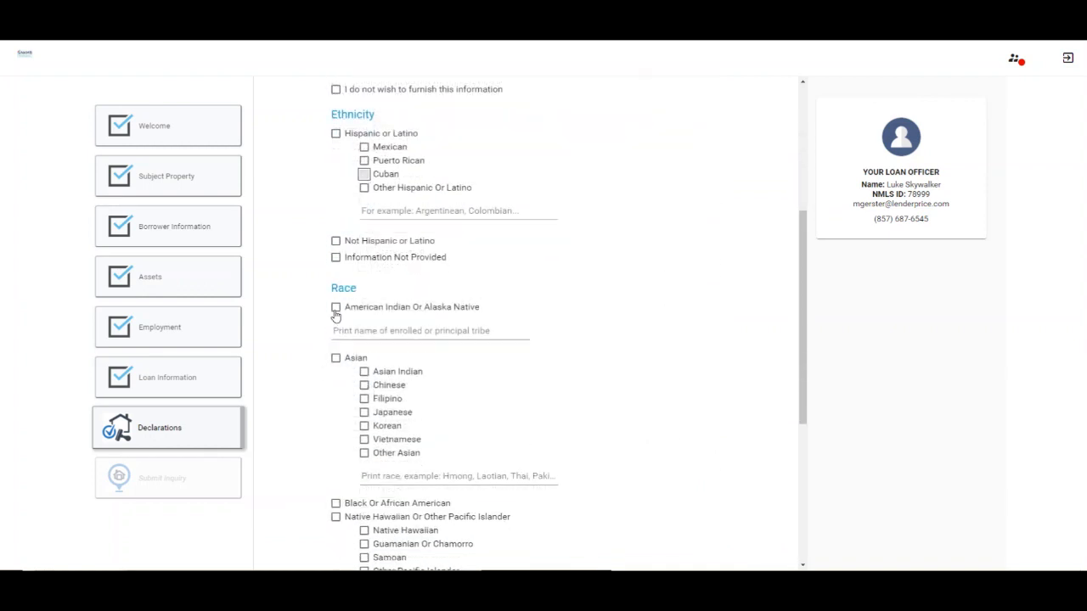
scroll(531, 377, "down", 3)
scroll(399, 463, "down", 3)
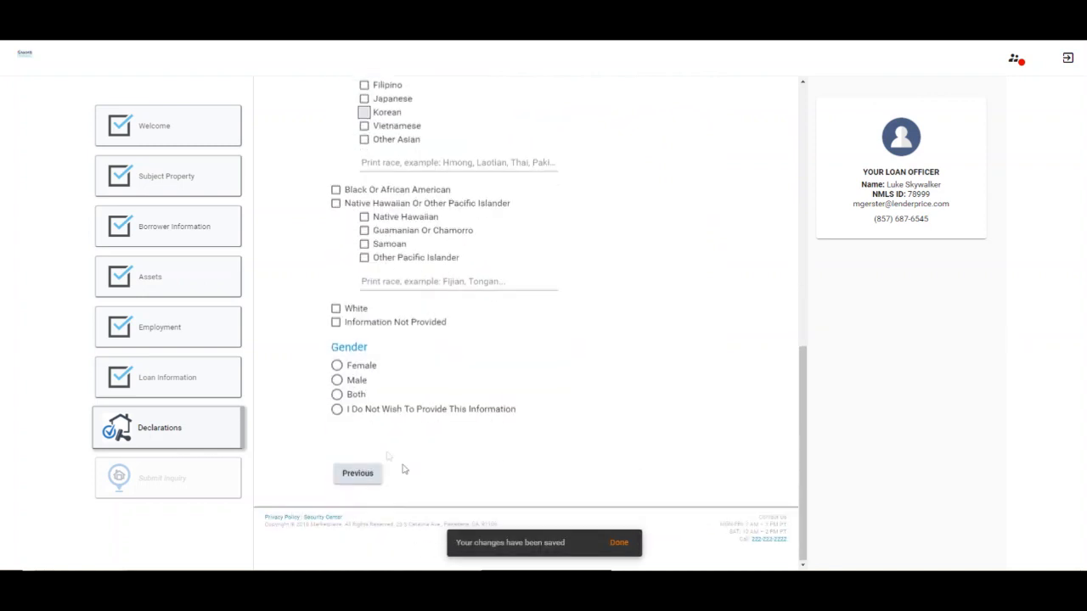
left_click(336, 381)
Submit the loan application and acknowledge the Information Submitted notice
left_click(701, 474)
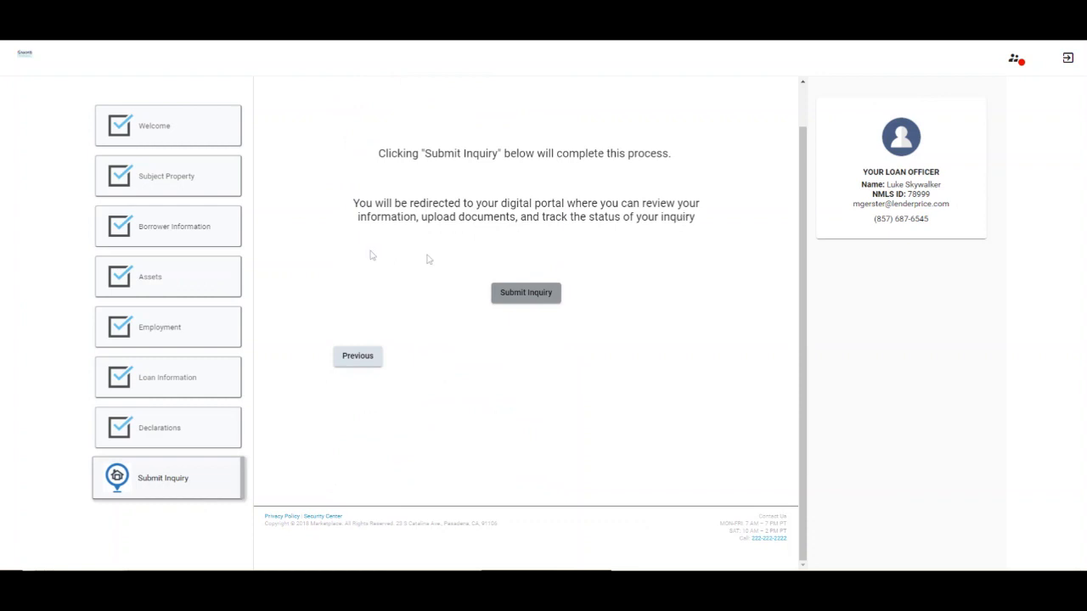
left_click(535, 295)
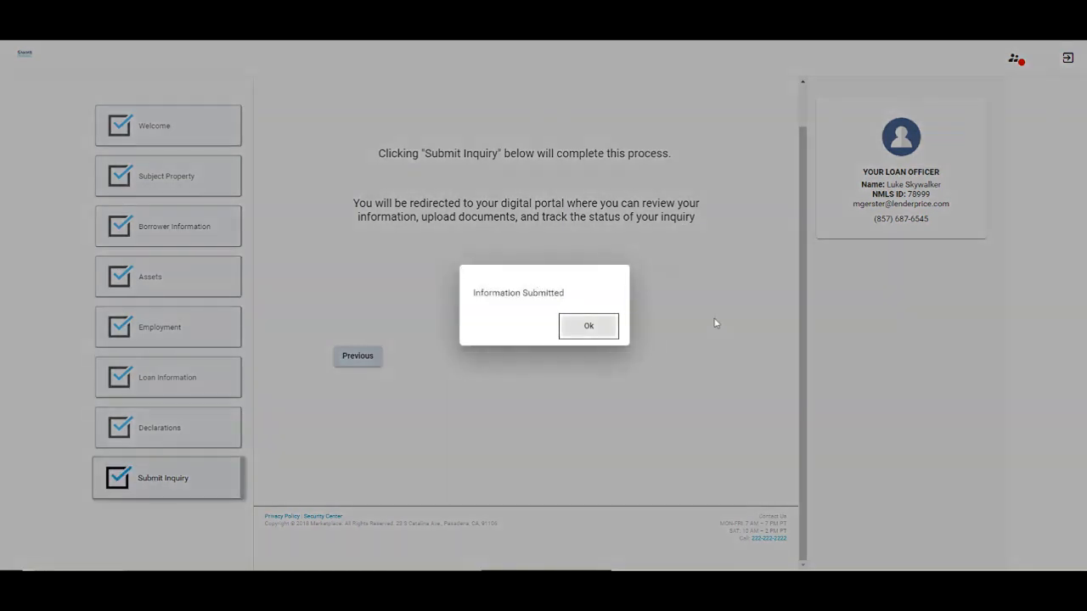
left_click(588, 327)
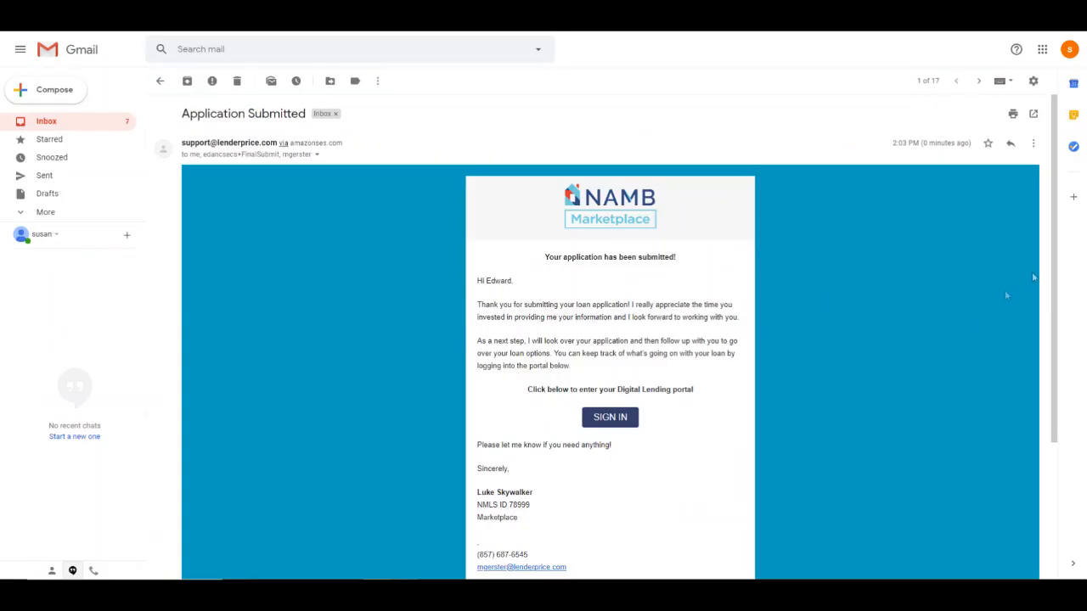
Scroll through the Application Submitted confirmation email in Gmail
scroll(1053, 279, "down", 1)
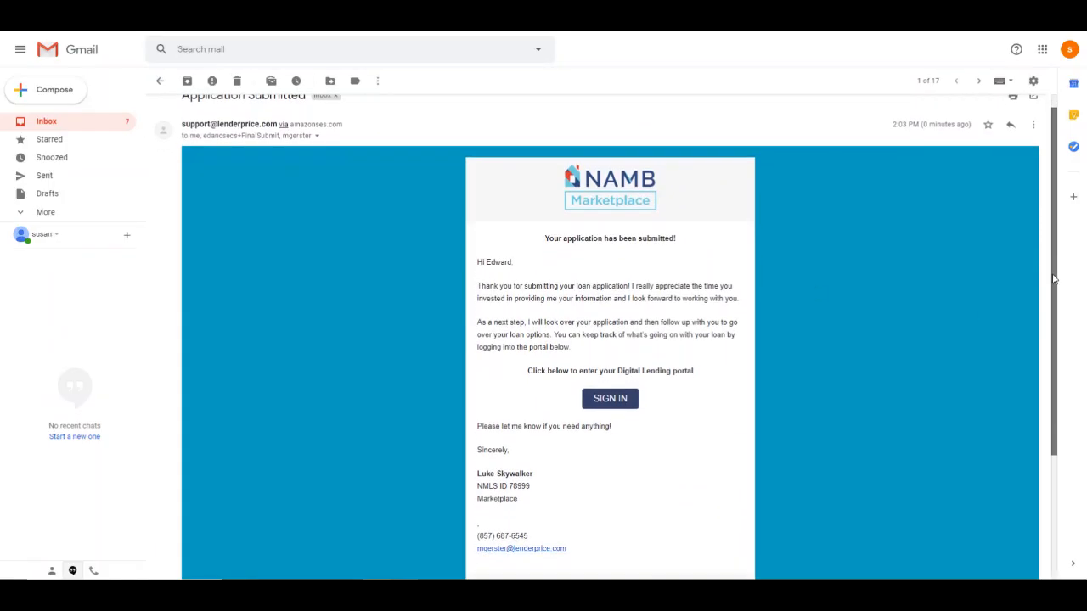
left_click_drag(1053, 278, 1054, 269)
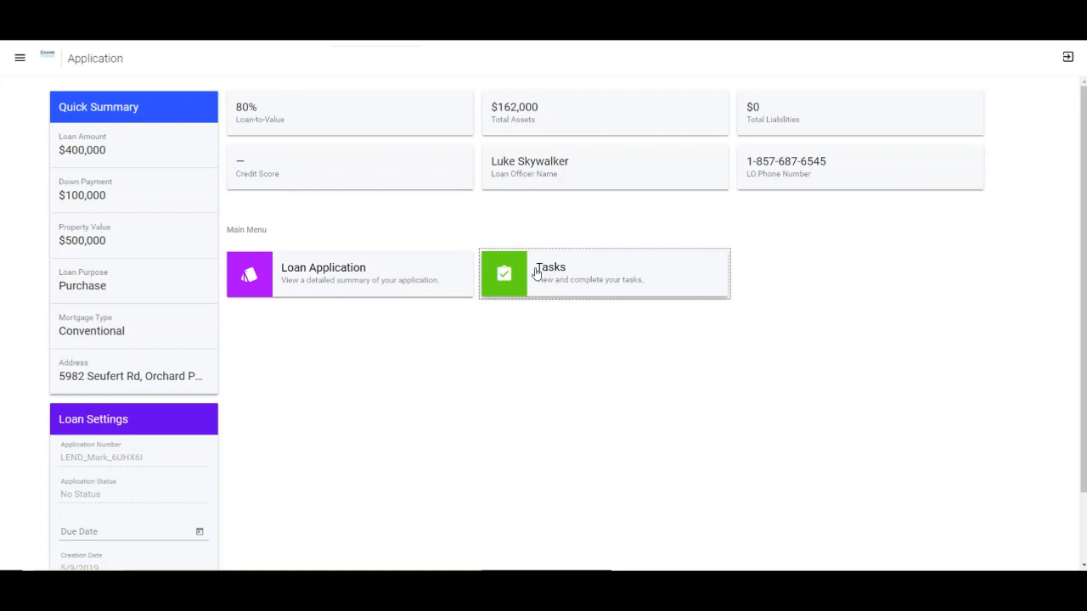
Check the completed task list, then open the Loan Application and expand Borrower Info
left_click(536, 274)
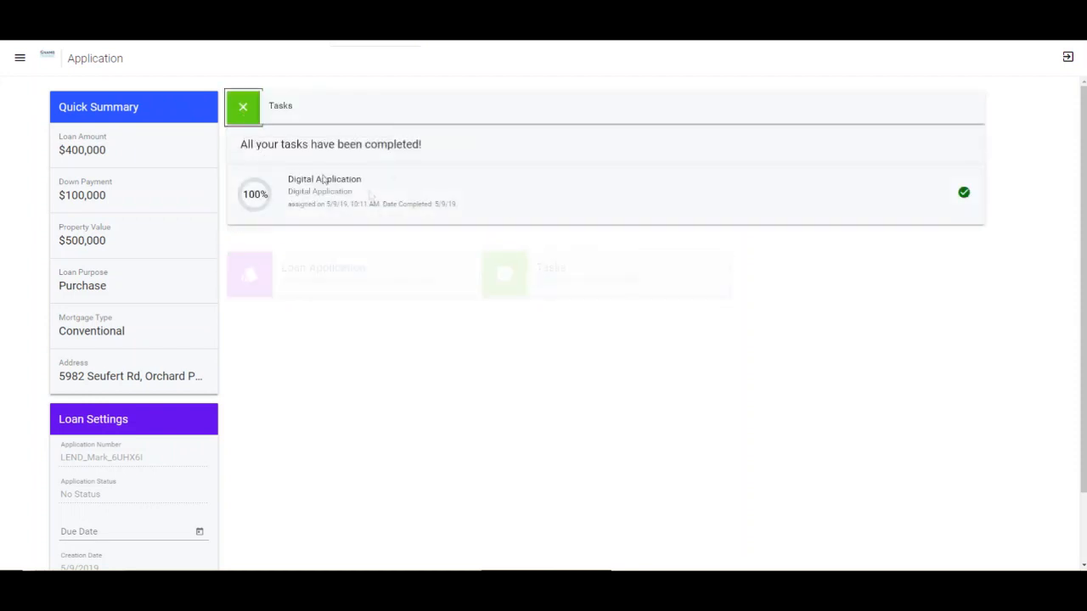
left_click(241, 112)
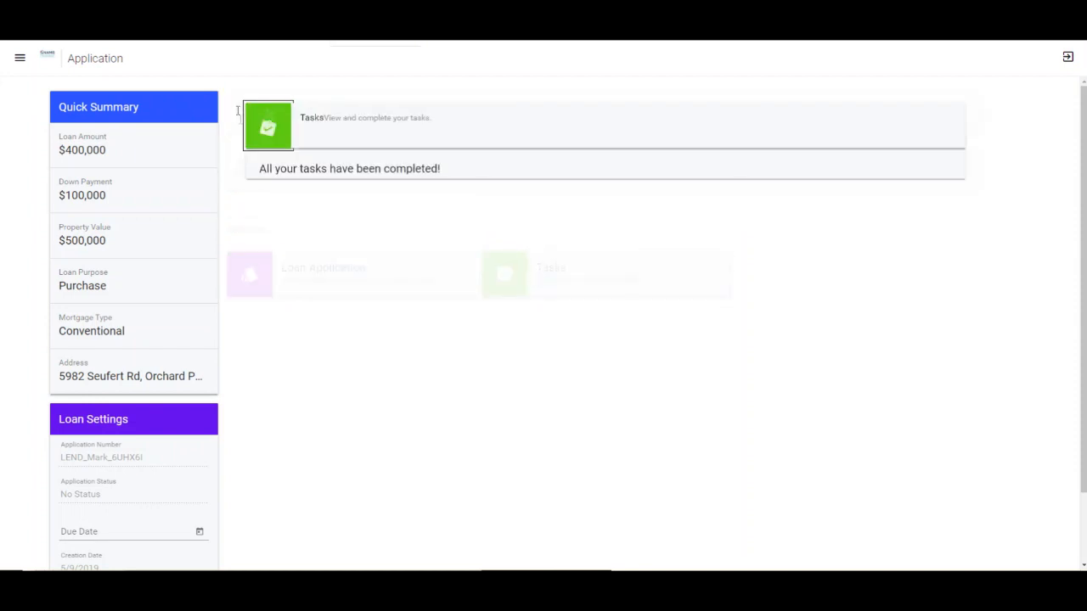
left_click(376, 279)
left_click(964, 153)
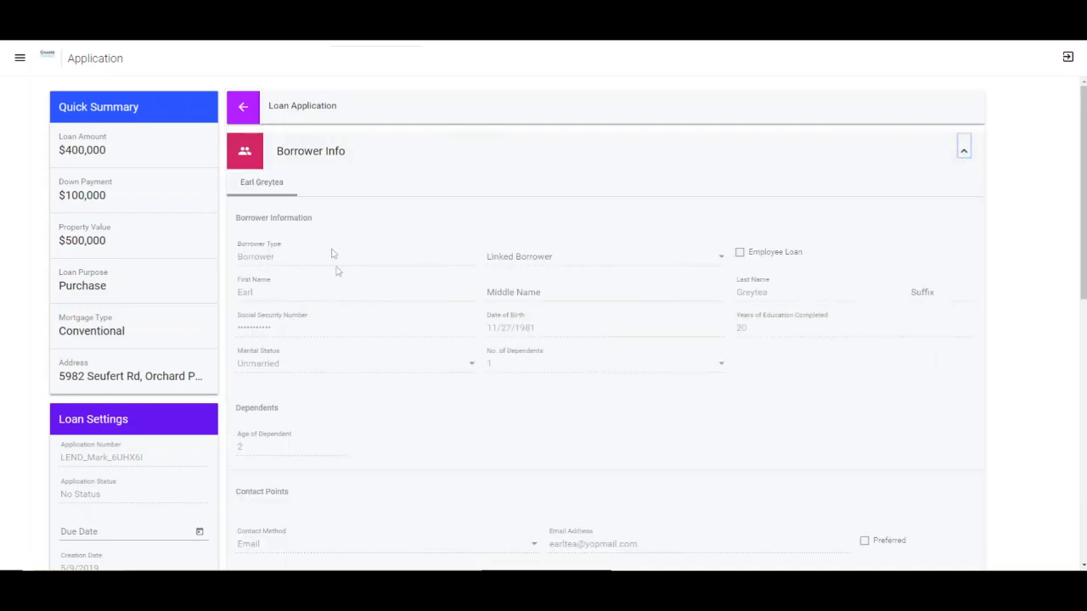
Review the Mortgage & Property section, then return to the application dashboard
scroll(604, 395, "down", 4)
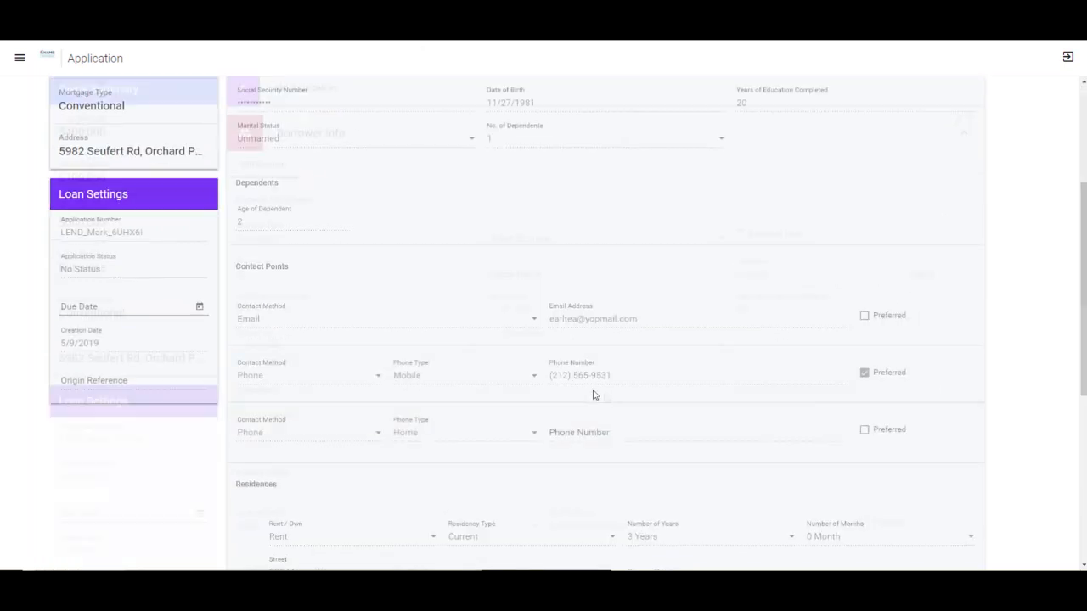
scroll(887, 448, "down", 2)
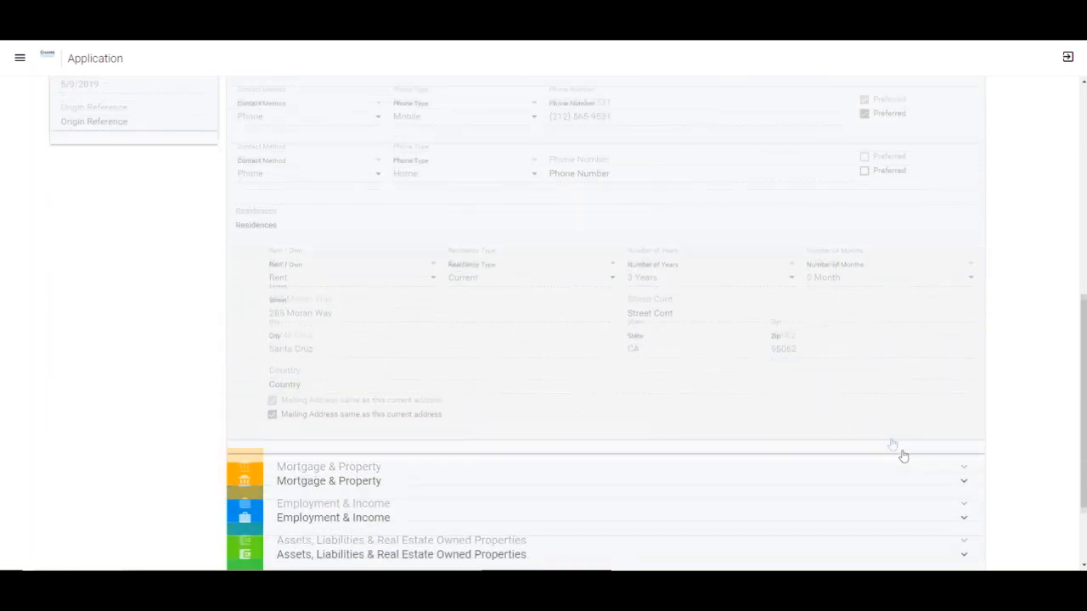
left_click(965, 460)
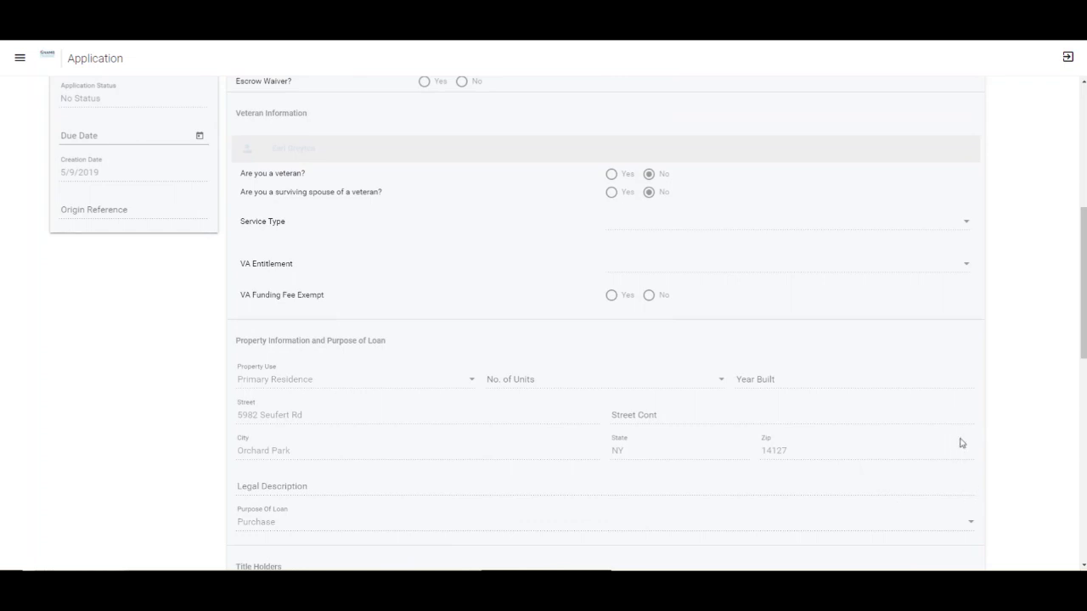
scroll(960, 442, "up", 5)
left_click(962, 189)
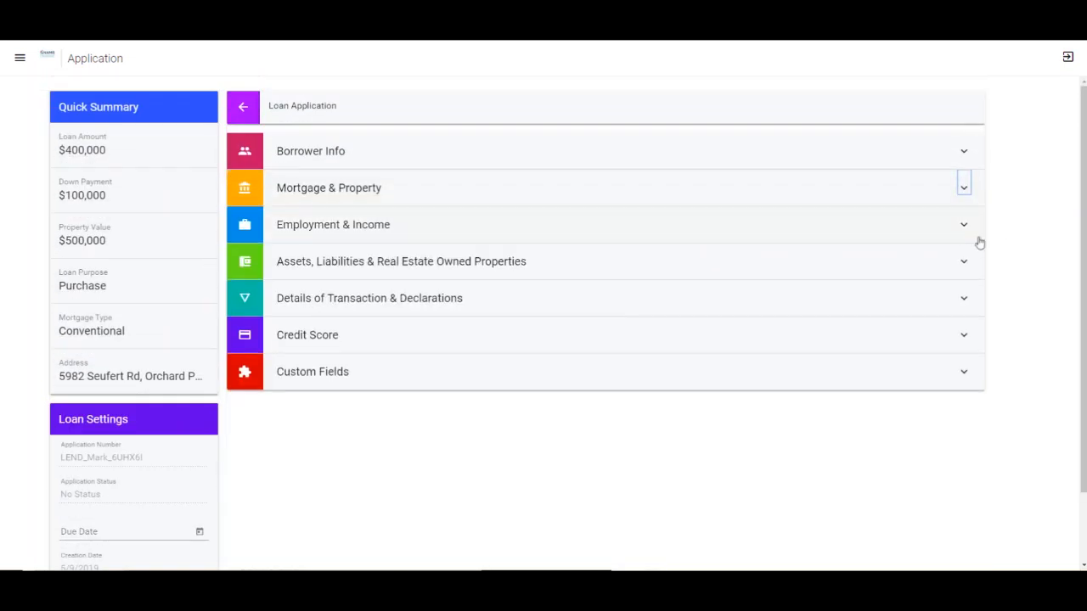
left_click(244, 109)
left_click(19, 57)
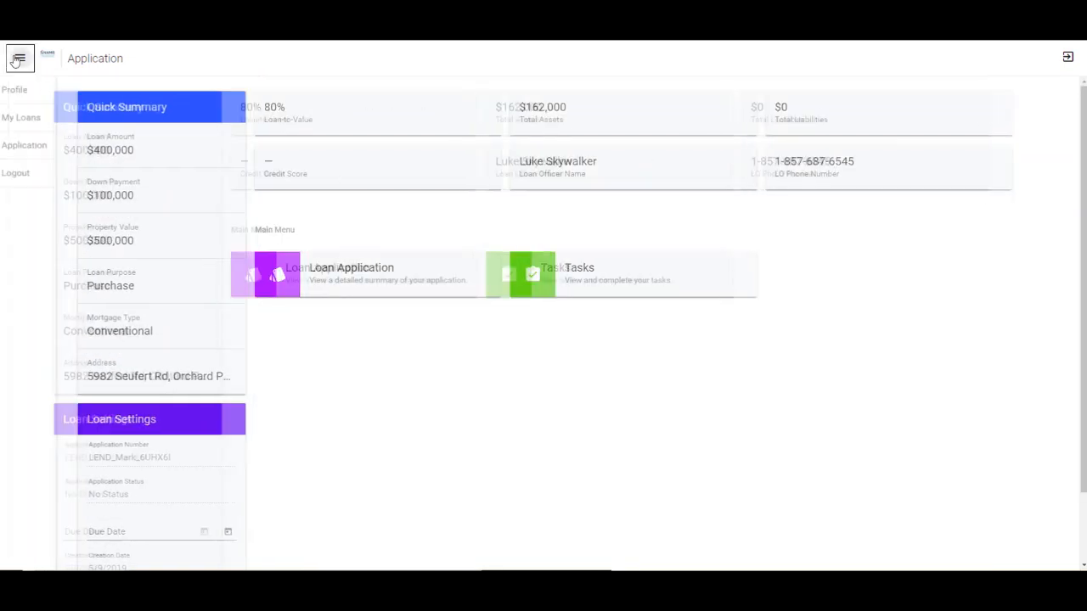
left_click(55, 116)
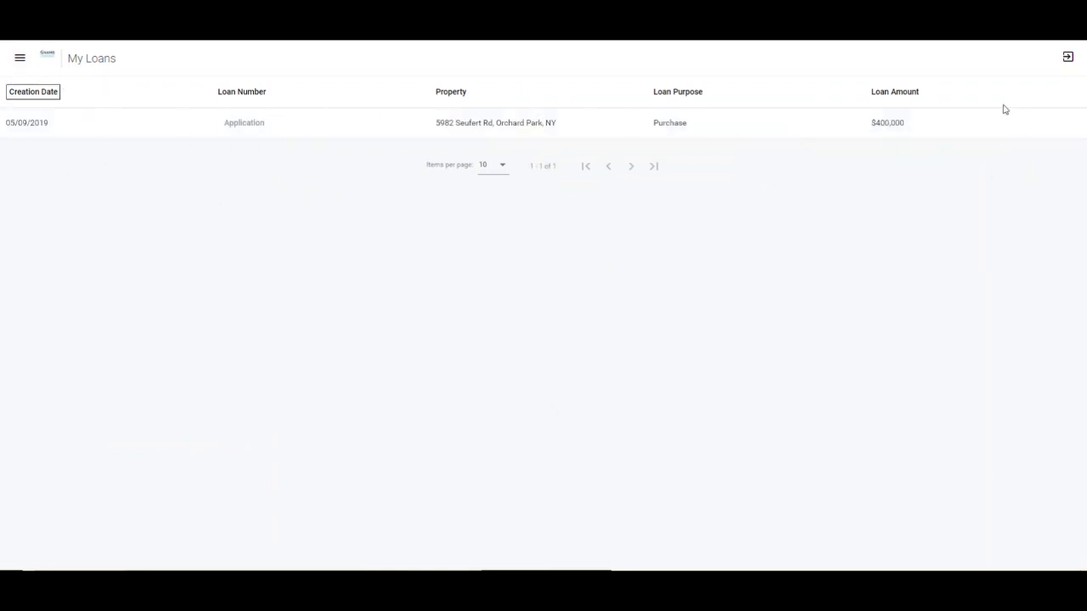
left_click(19, 57)
left_click(57, 148)
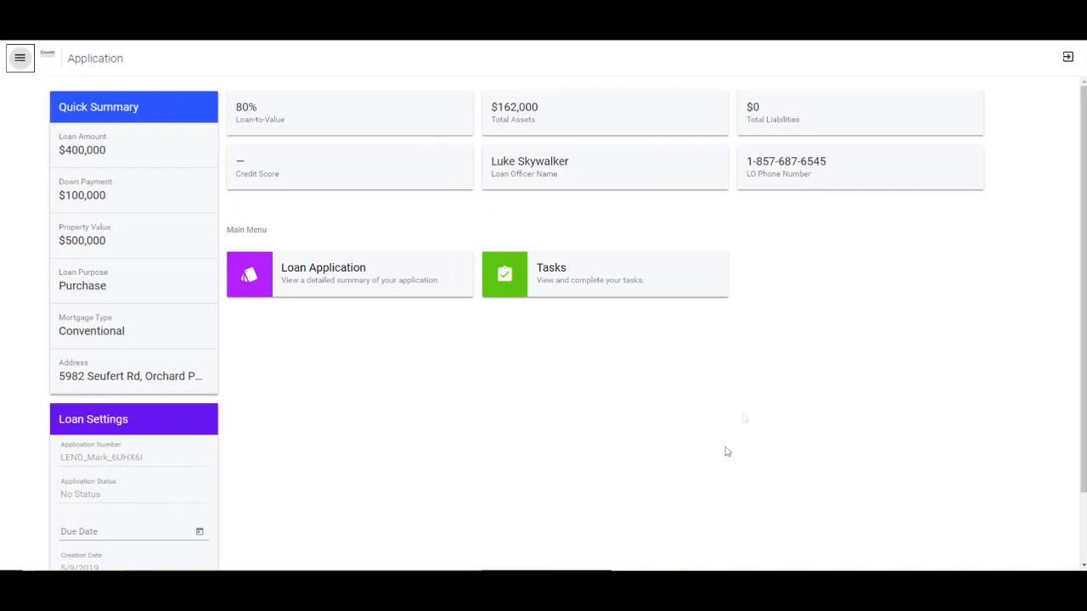
scroll(755, 405, "down", 2)
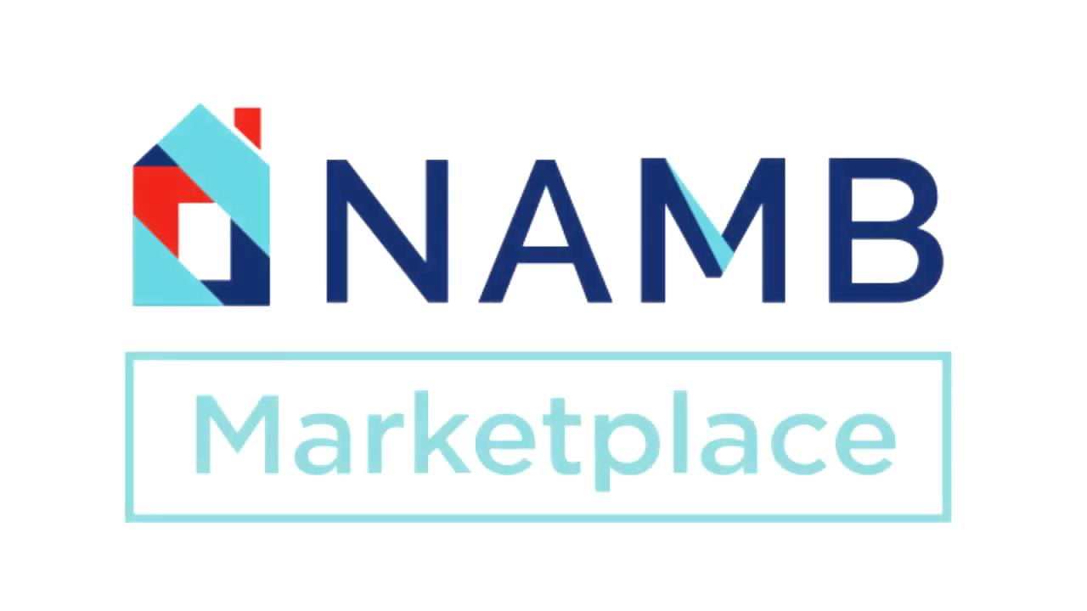